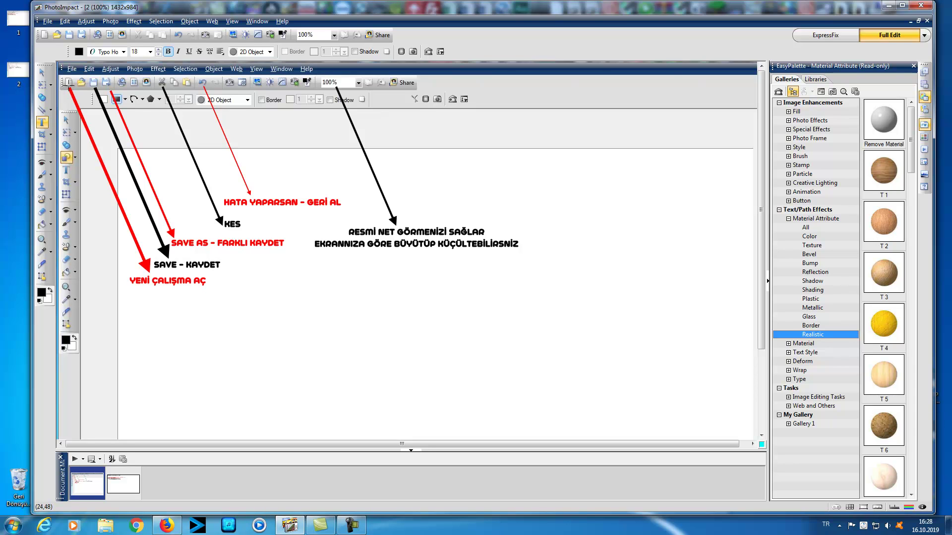
- Create a new 1280 x 720 pixel image with a custom white canvas color and 300 pixels/inch resolution
left_click(44, 35)
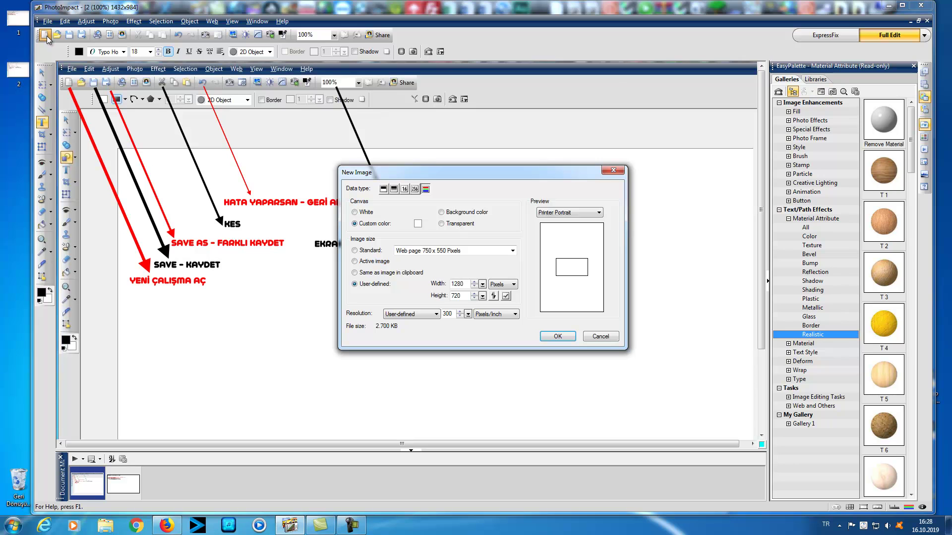
left_click_drag(419, 180, 336, 184)
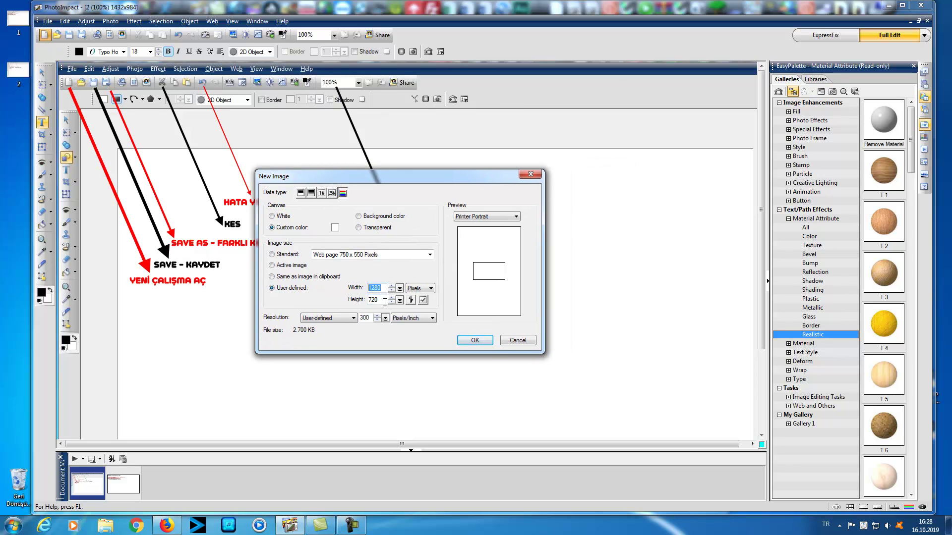
key("End")
left_click(336, 228)
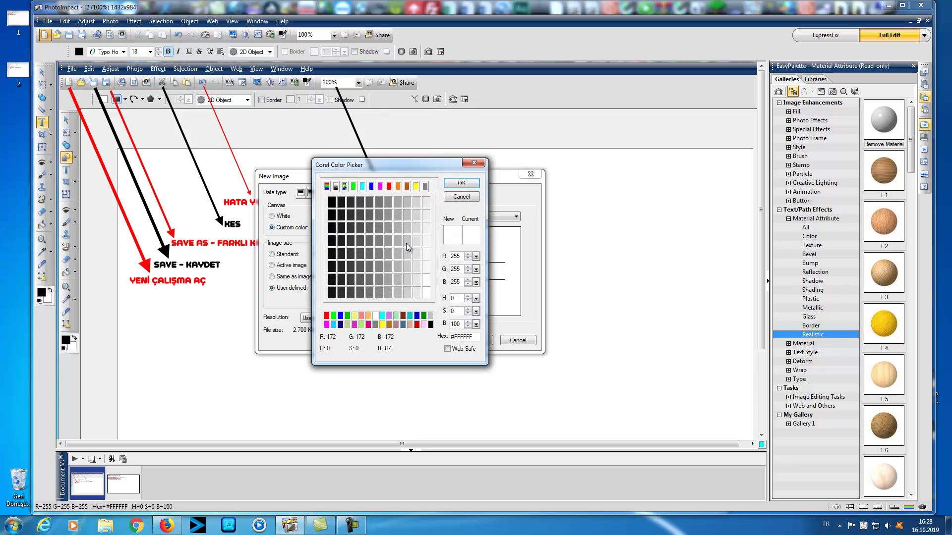
left_click(461, 197)
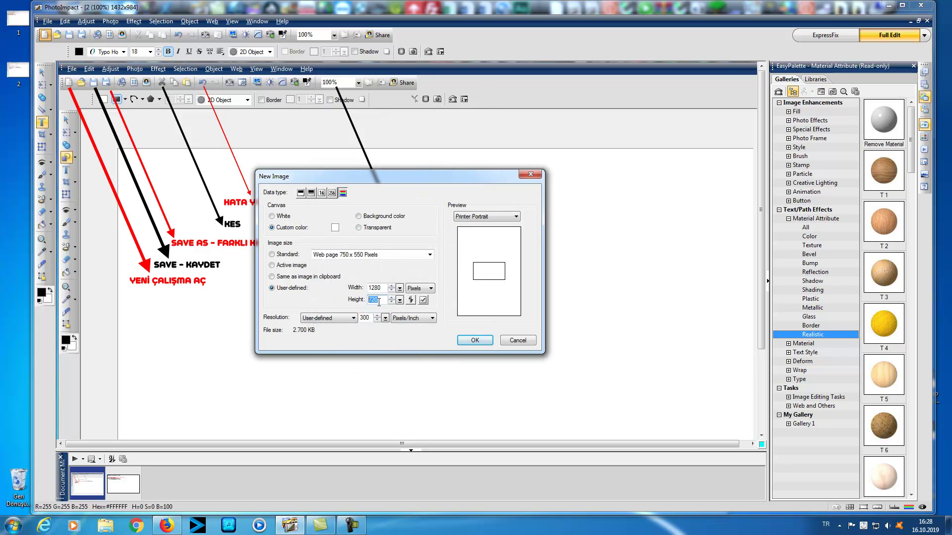
left_click(469, 340)
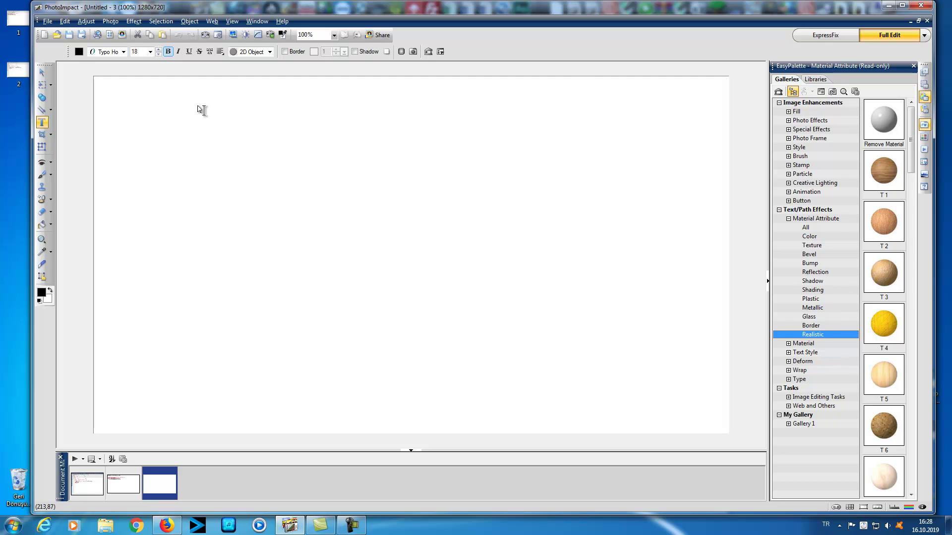
- Save the blank image to the desktop (Masaüstü) as a JPEG named "Untitled - 3"
left_click(68, 35)
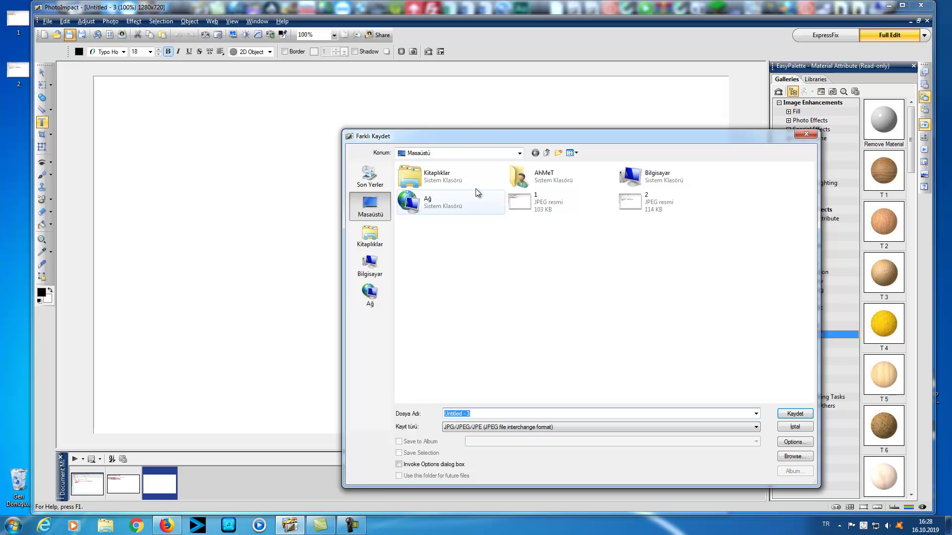
left_click_drag(461, 142, 382, 111)
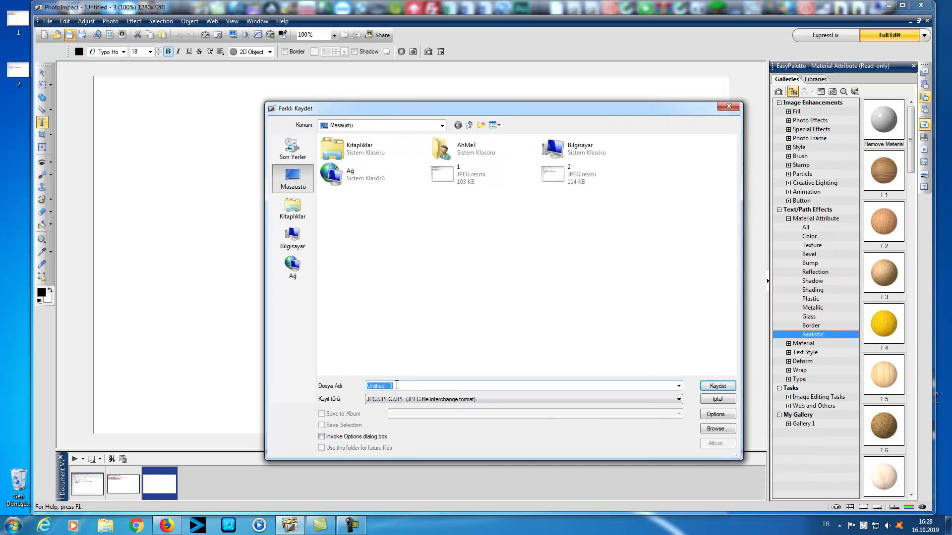
left_click(717, 389)
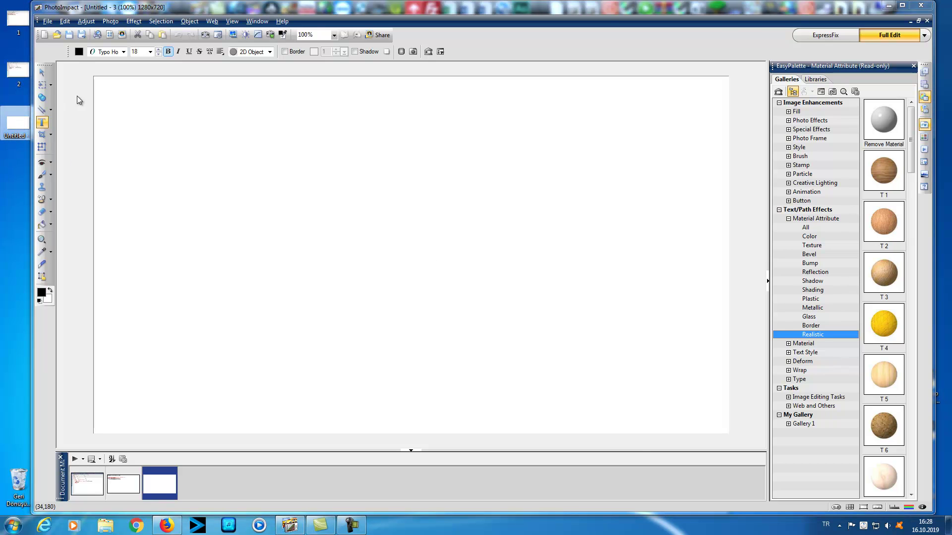
left_click(82, 35)
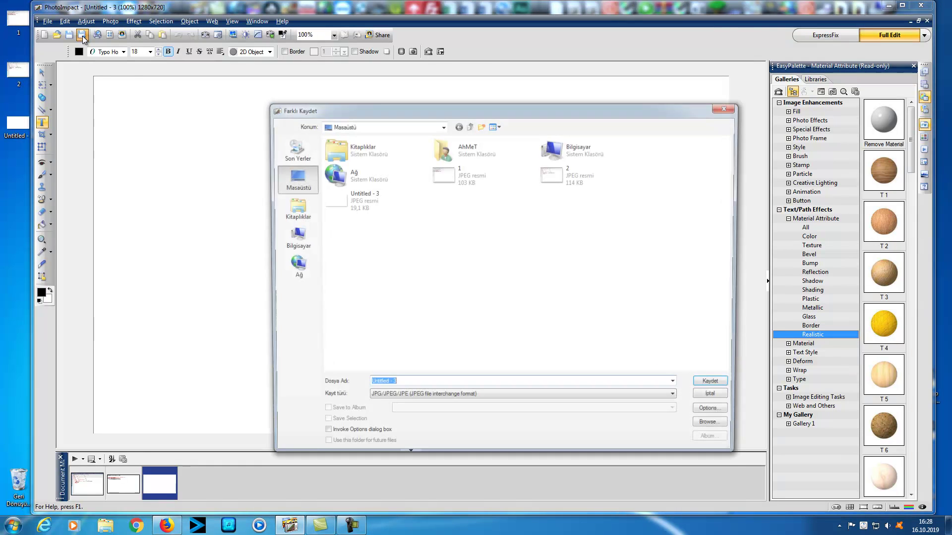
left_click_drag(412, 108, 350, 92)
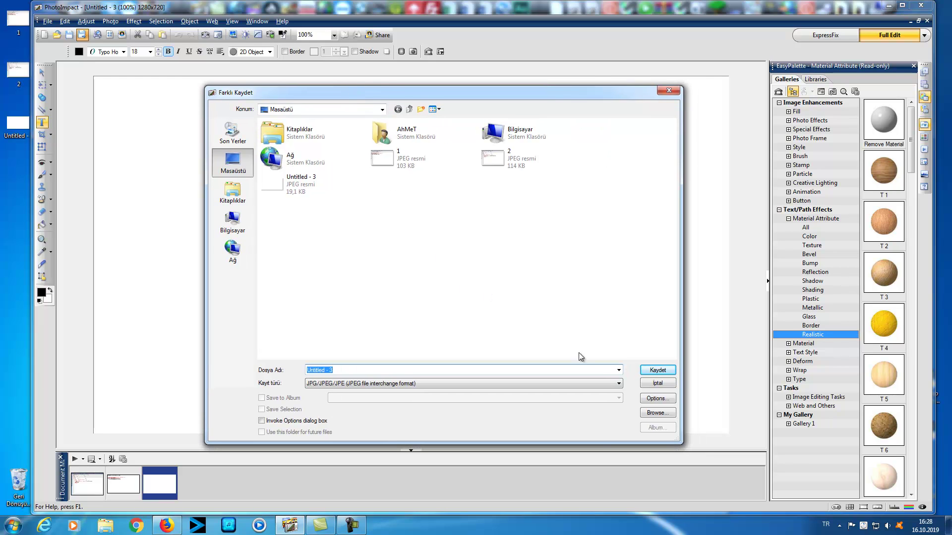
left_click(658, 384)
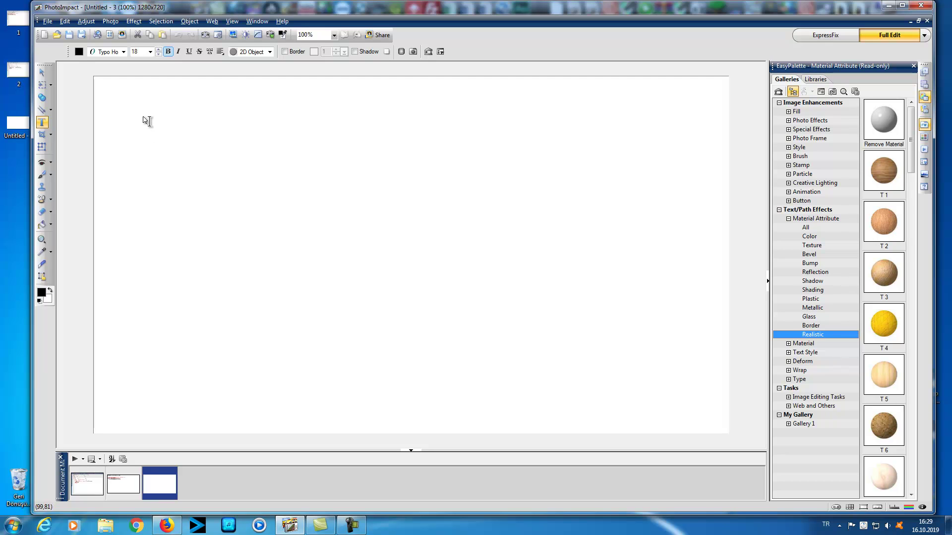
- Draw a straight red arrow in the upper-left area of the canvas, pointing diagonally down to the right
left_click(41, 72)
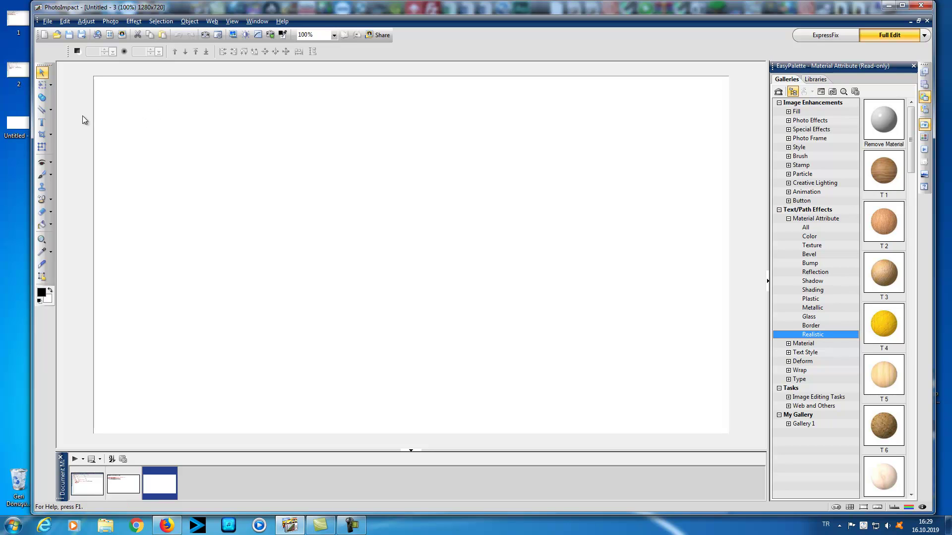
left_click(43, 112)
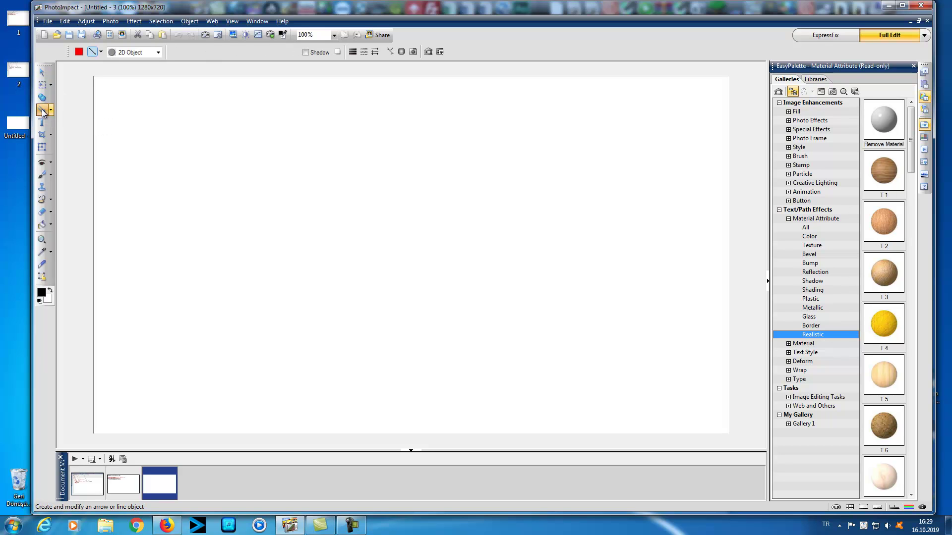
left_click(101, 52)
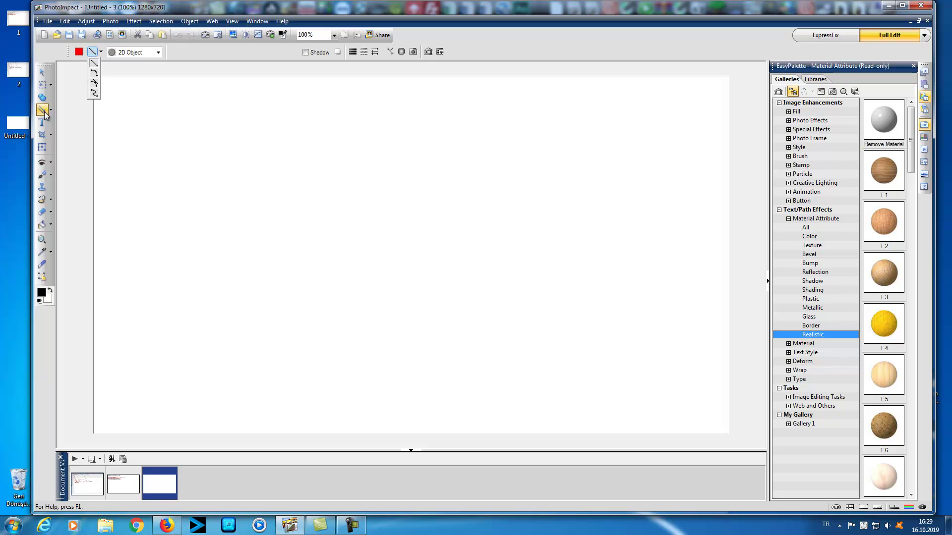
left_click(137, 113)
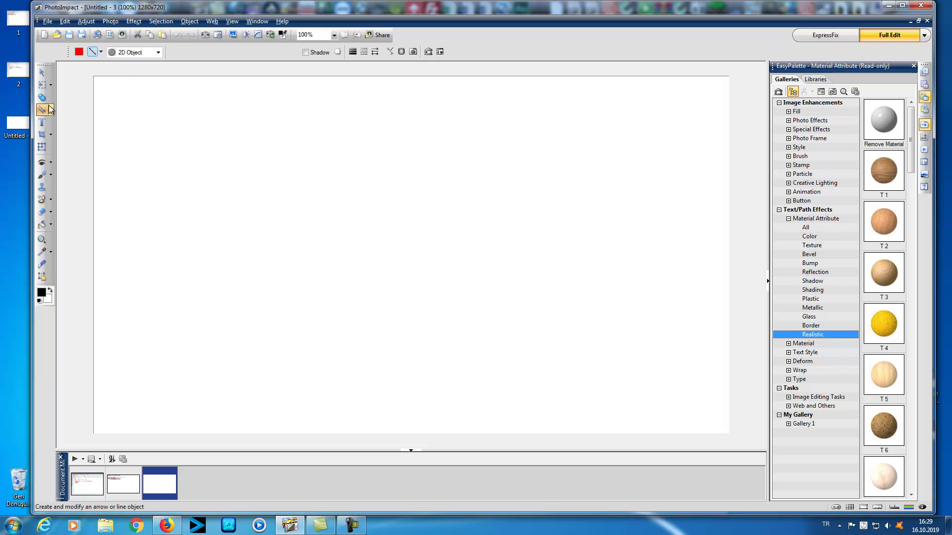
left_click_drag(237, 210, 157, 117)
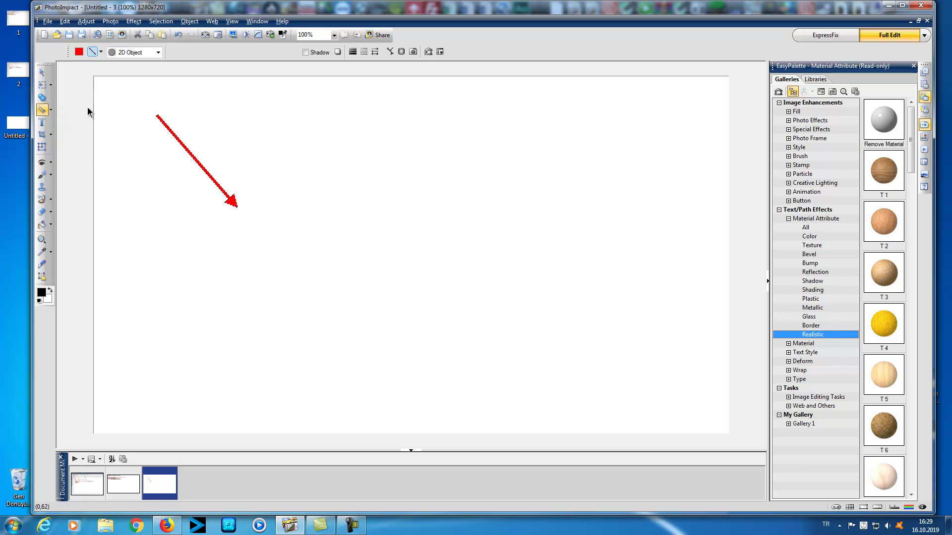
- Draw a filled red rectangle near the canvas's upper edge and a filled red five-pointed star to its right
left_click(51, 109)
left_click(60, 115)
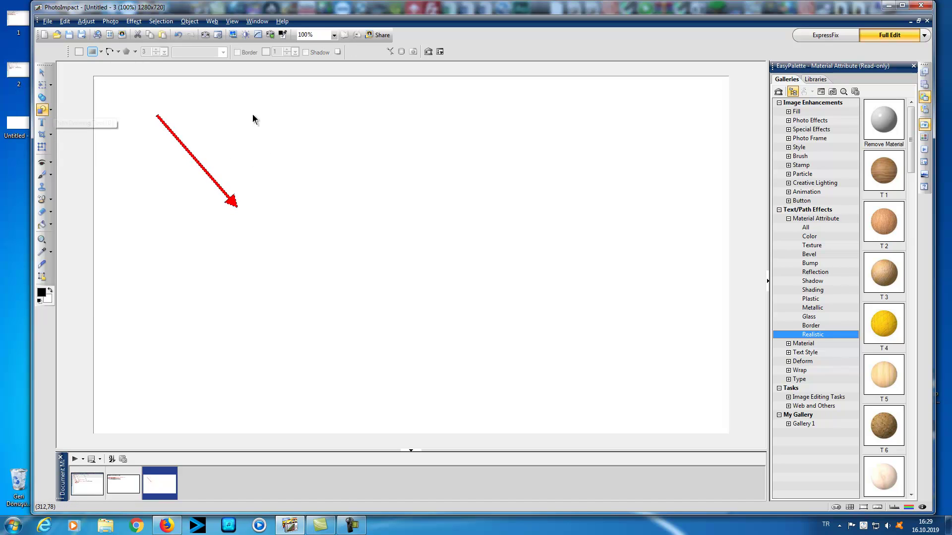
left_click_drag(208, 94, 307, 149)
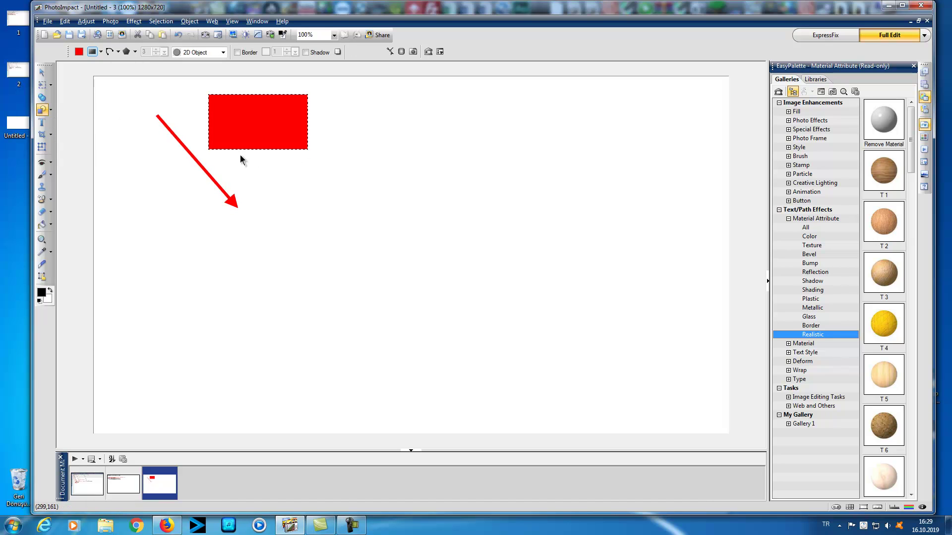
left_click(101, 52)
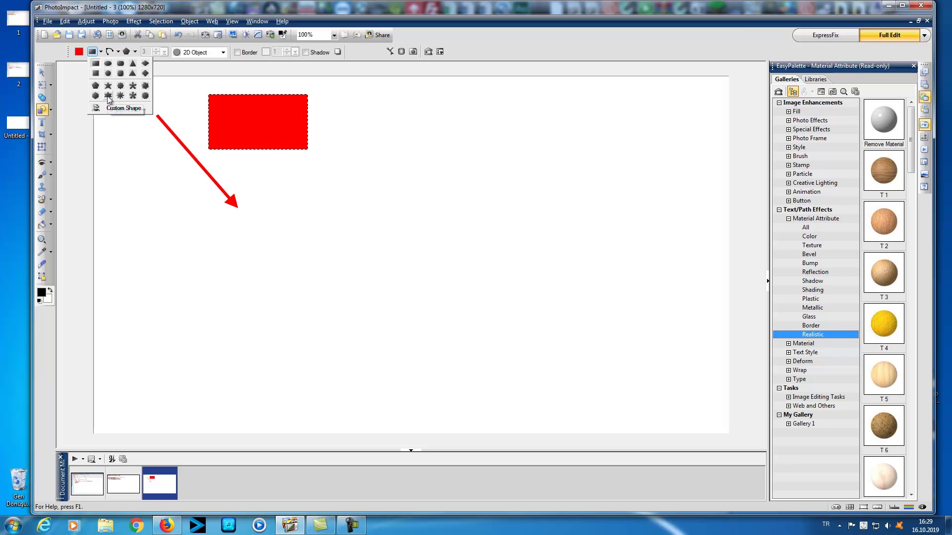
left_click(108, 87)
left_click_drag(366, 132, 465, 237)
- Move the star and the rectangle down and to the right on the canvas
left_click(42, 72)
left_click_drag(420, 184, 447, 264)
left_click_drag(272, 106, 327, 174)
- Cut the star, the rectangle and the arrow one after another to empty the canvas
left_click(450, 251)
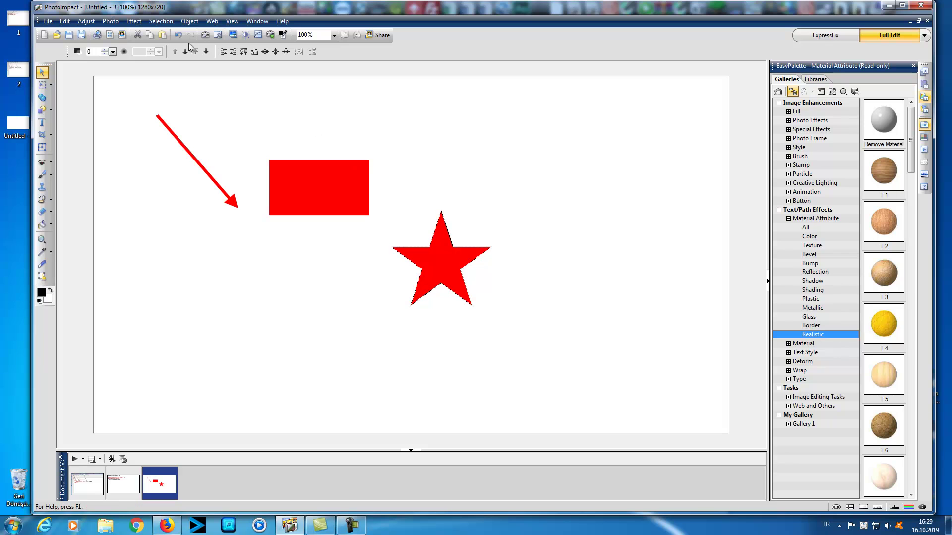
left_click(138, 36)
left_click(310, 164)
left_click(138, 36)
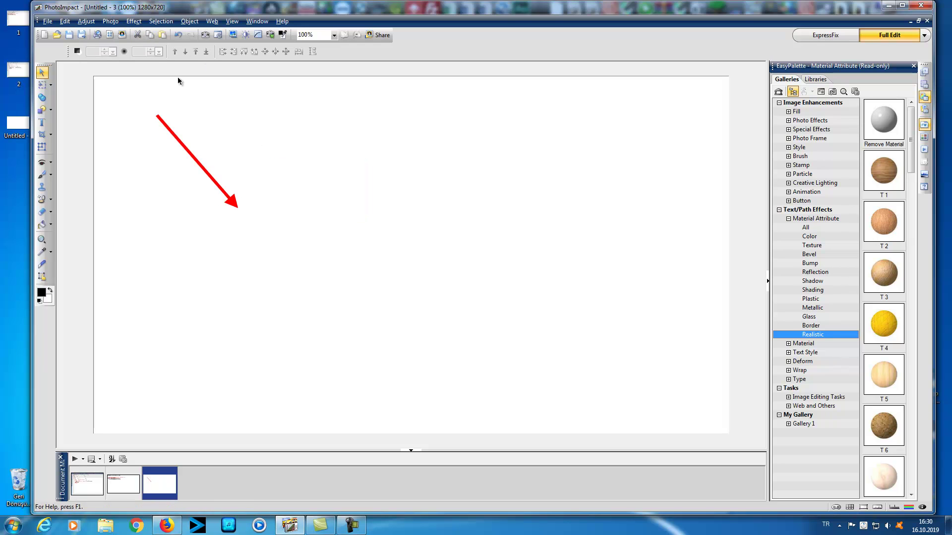
left_click(174, 135)
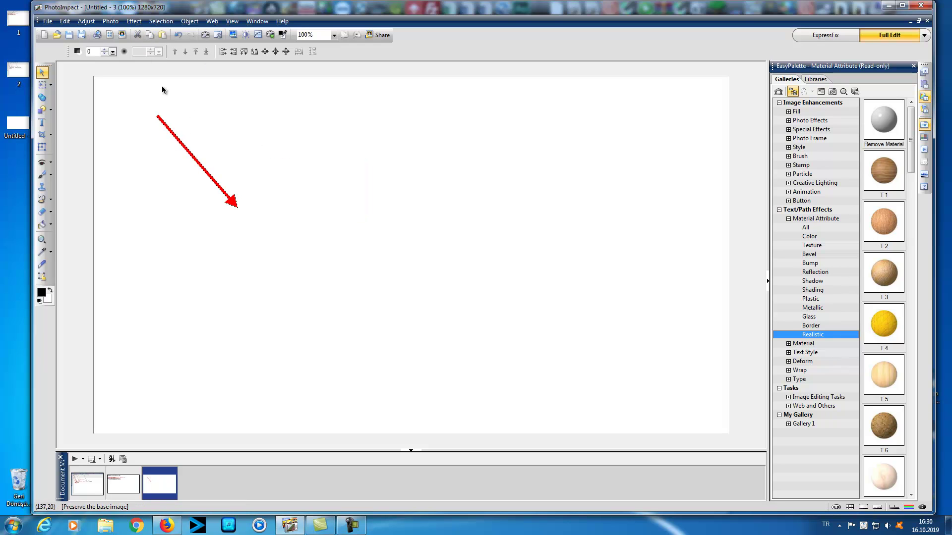
left_click(137, 36)
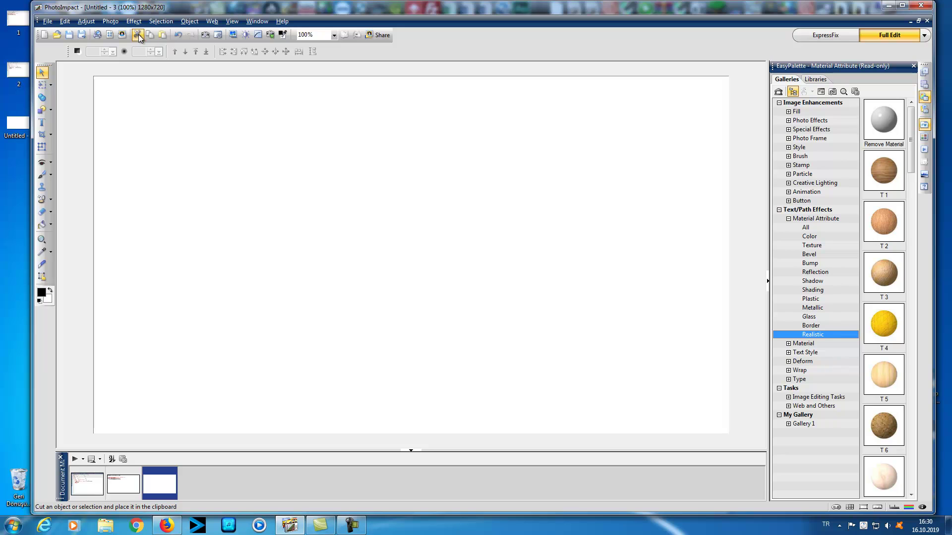
- Place the text "resim" on the upper-left part of the canvas with the Text tool
left_click(42, 122)
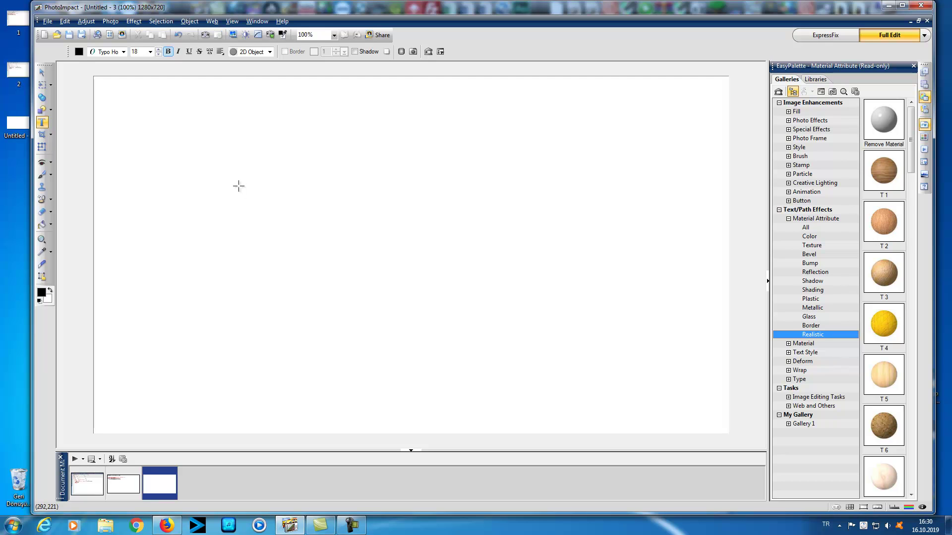
type("esim")
left_click(273, 241)
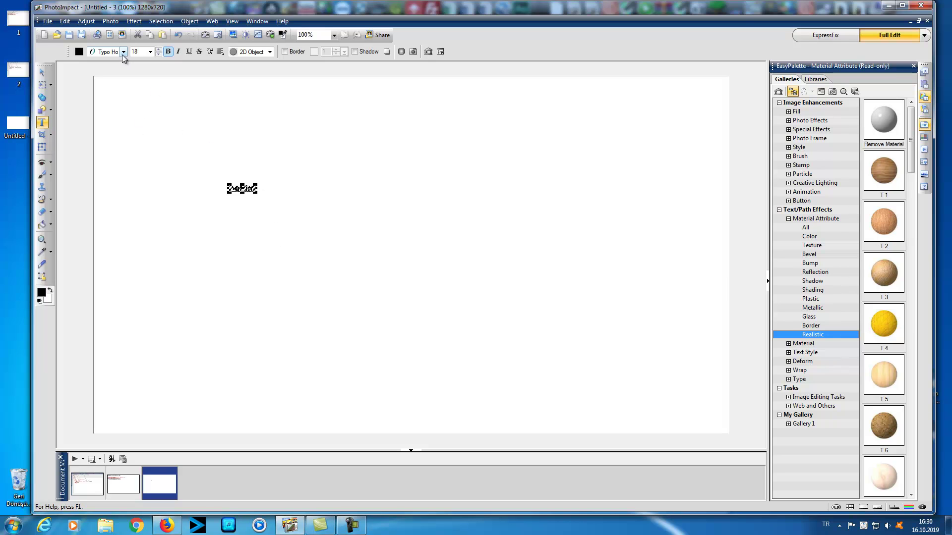
- Change the color of the text "resim" to magenta-pink #E90080
left_click(79, 51)
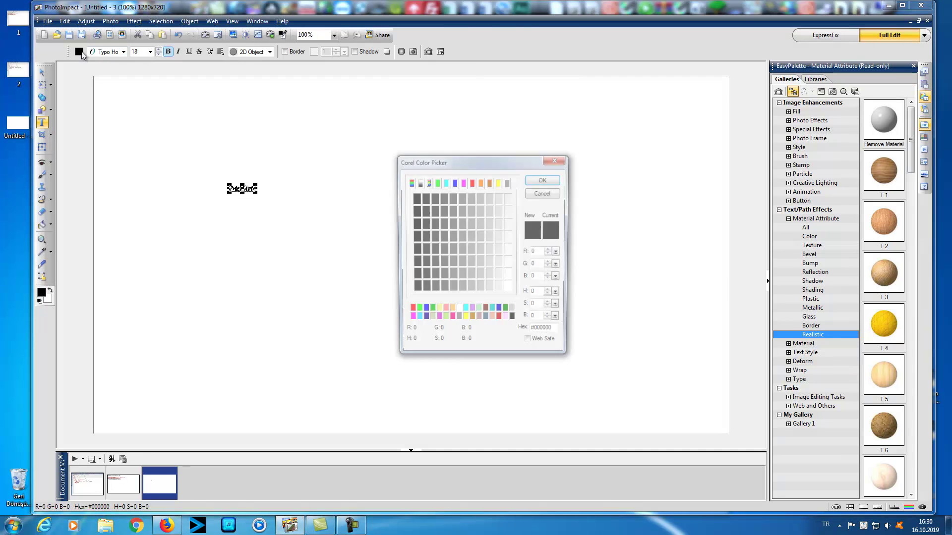
left_click(453, 323)
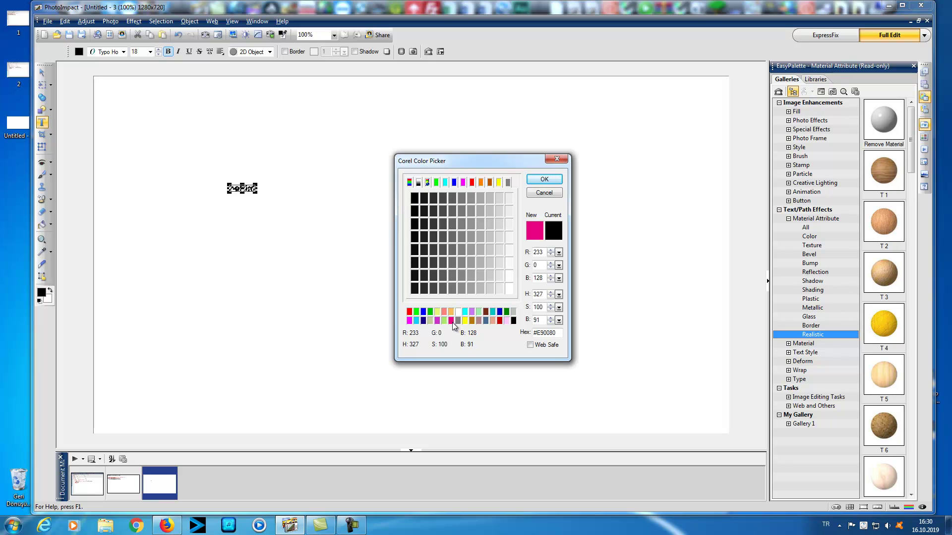
left_click(544, 180)
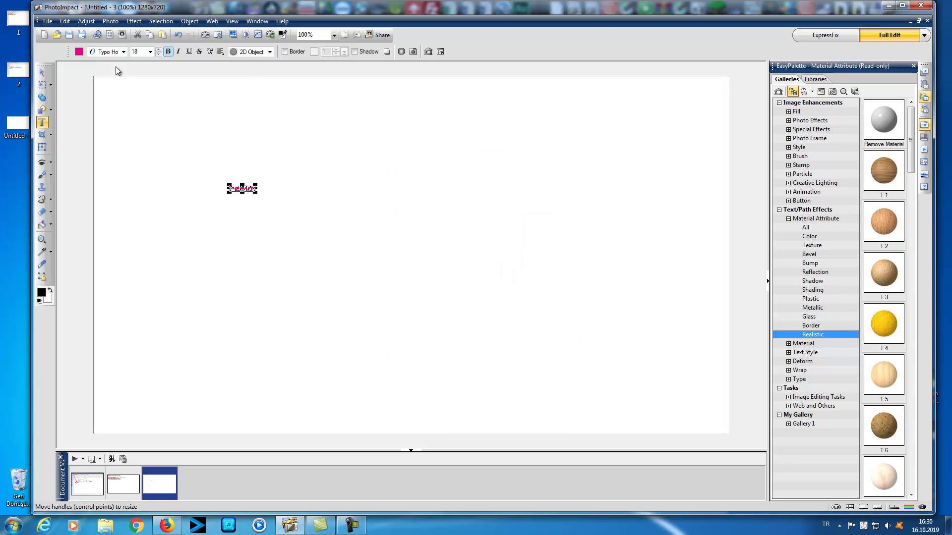
- Set the font of the text "resim" to Baloo Bhaijaan and its size to 124
left_click(123, 52)
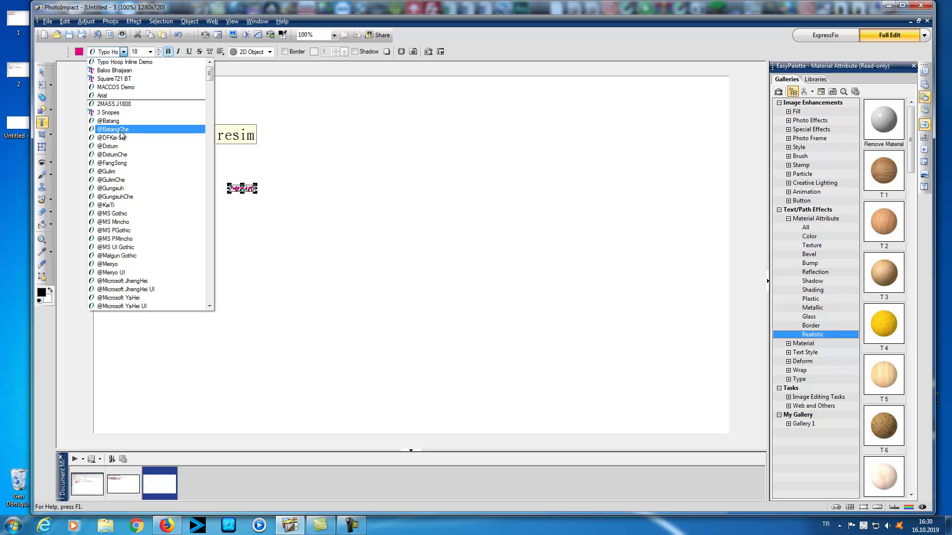
scroll(122, 198, "down", 12)
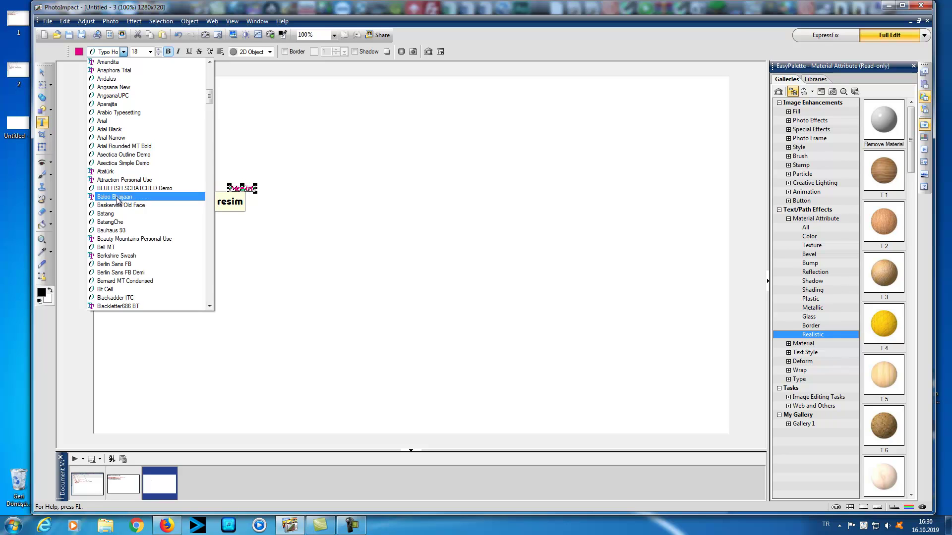
left_click(118, 196)
left_click(158, 49)
left_click(159, 49)
left_click(158, 49)
left_click(159, 49)
left_click_drag(159, 50, 159, 50)
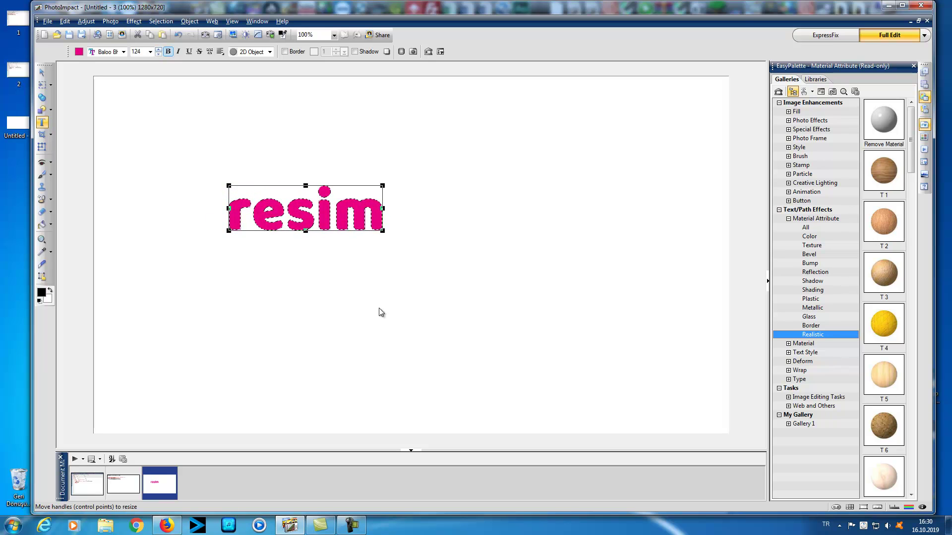
- Shift the text "resim" slightly down and right and apply italic, underline and strikethrough to it
left_click_drag(314, 223, 319, 227)
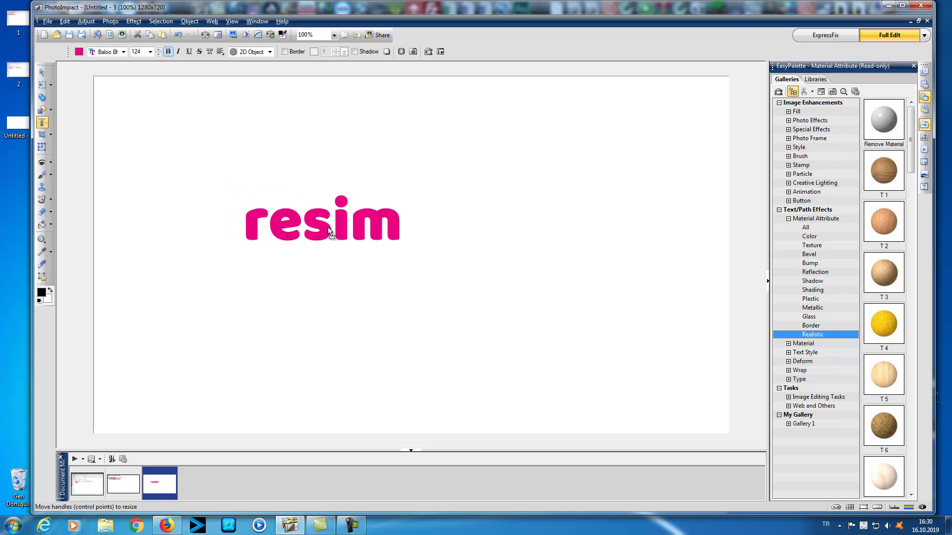
left_click(169, 53)
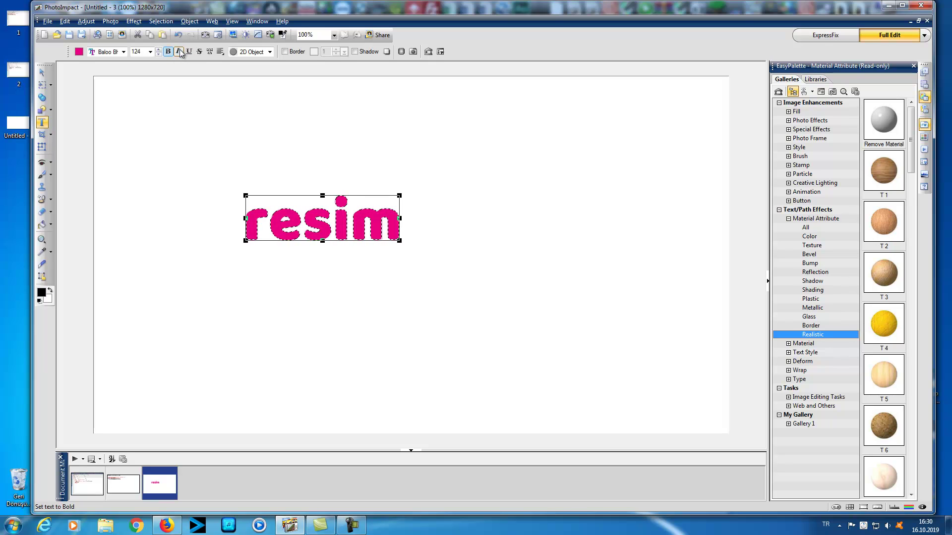
left_click(179, 51)
left_click(189, 53)
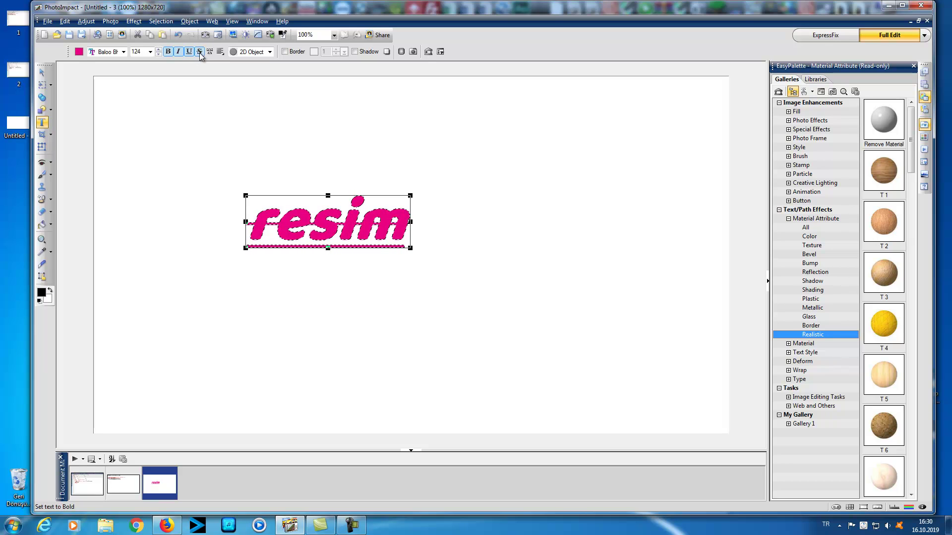
left_click(199, 53)
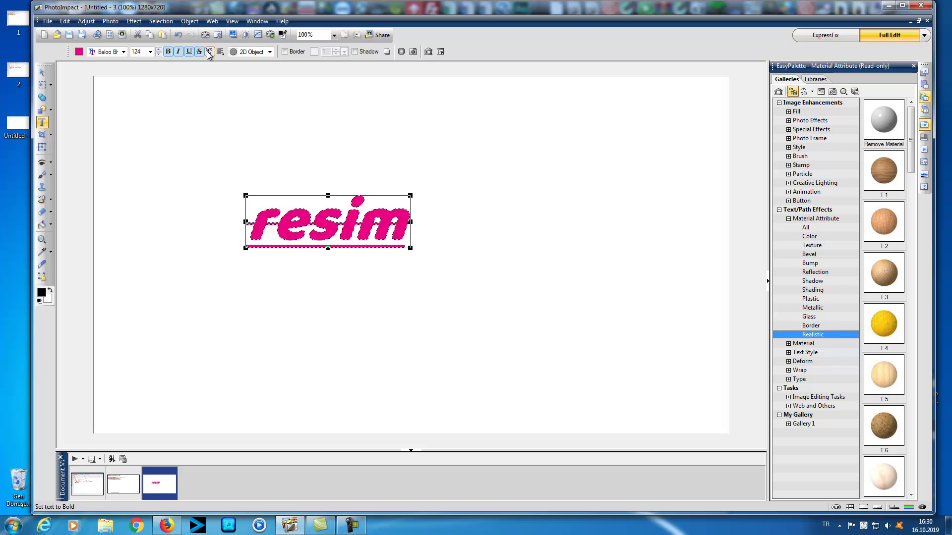
- Turn the text "resim" into outline style and align it to the center
left_click(208, 52)
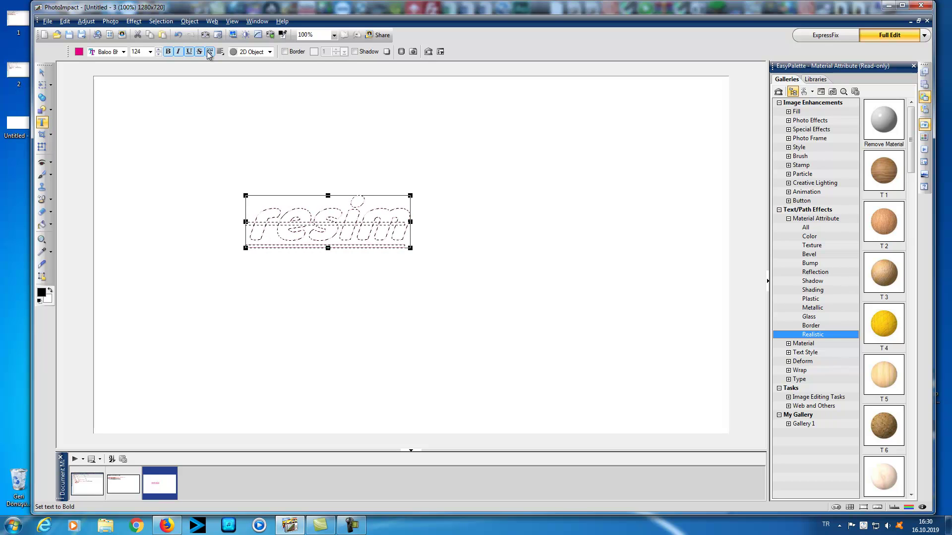
left_click(220, 52)
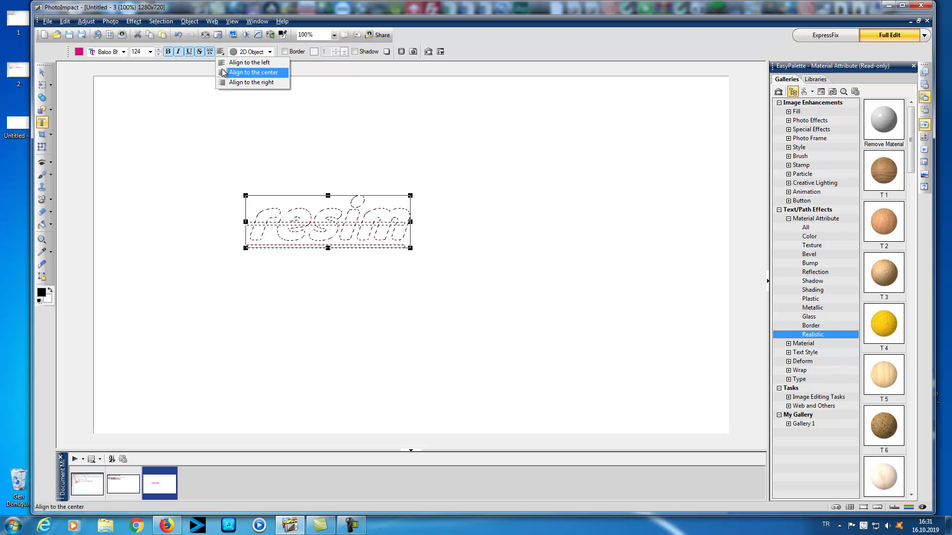
left_click(222, 73)
left_click(168, 115)
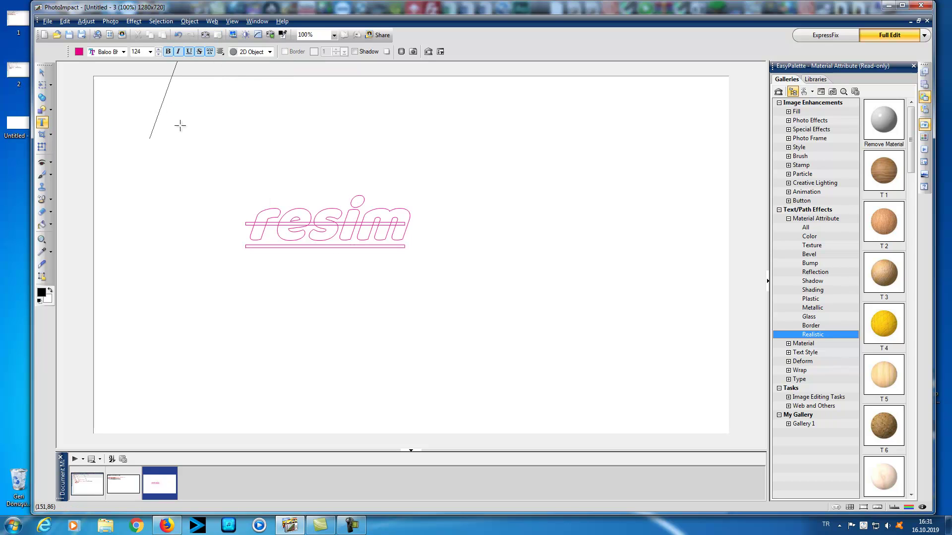
left_click(291, 218)
- Place the Untitled image file from the desktop onto the canvas and crop the image to 433 × 369
left_click(41, 136)
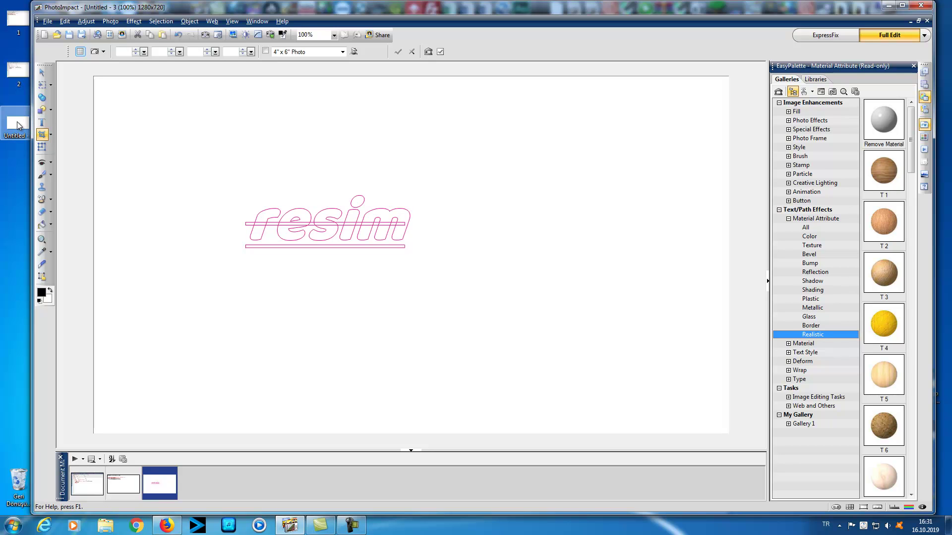
left_click_drag(15, 124, 165, 115)
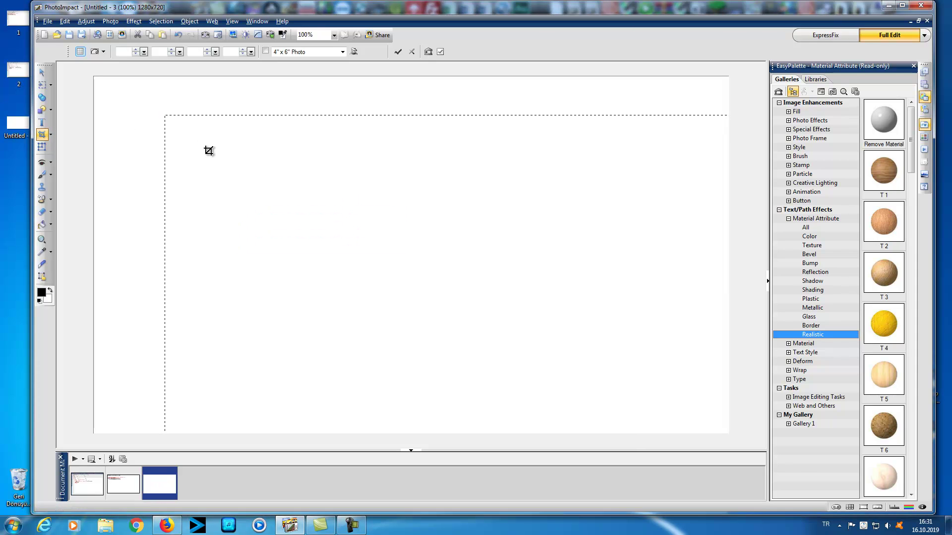
left_click_drag(199, 133, 360, 295)
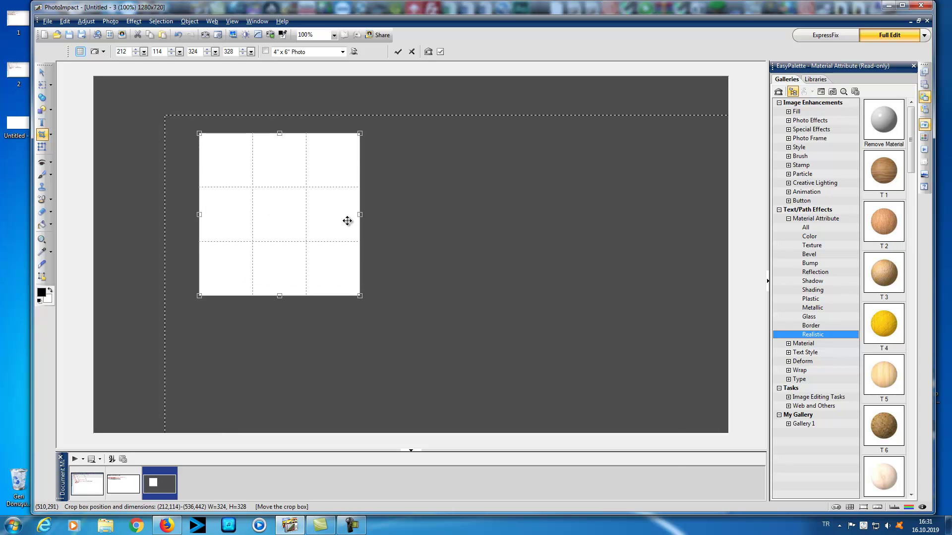
left_click_drag(360, 296, 414, 316)
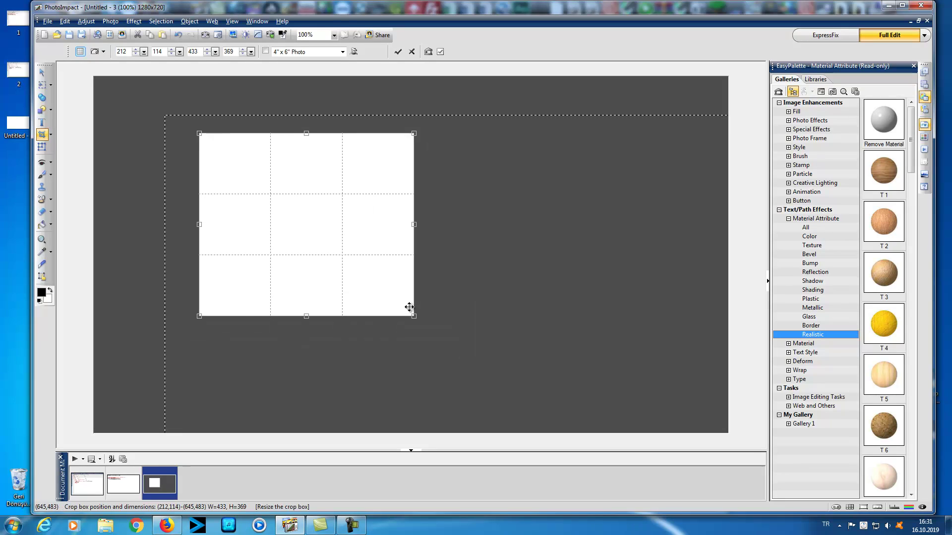
double_click(294, 214)
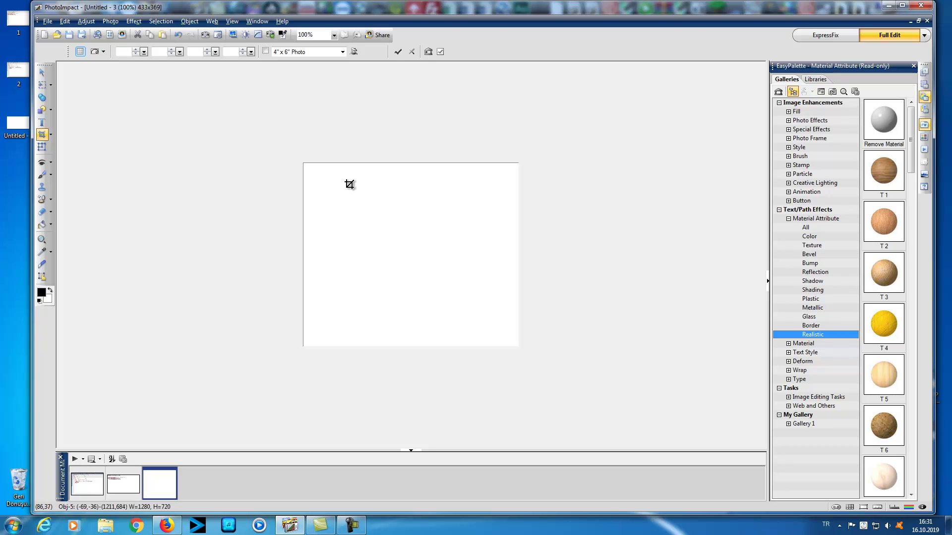
- Undo the crop, the placed image and the recent text formatting, and cut the text "resim" from the canvas
left_click(178, 35)
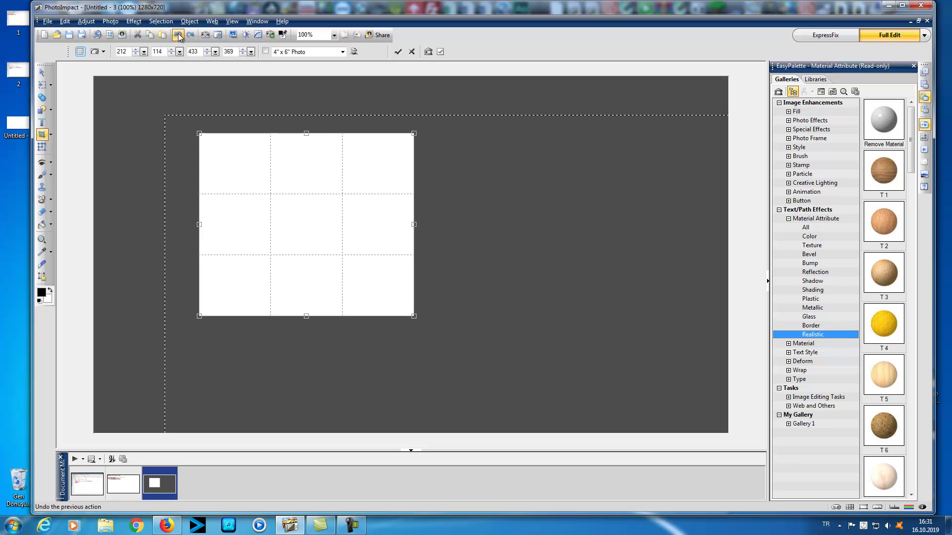
left_click(179, 35)
left_click(178, 36)
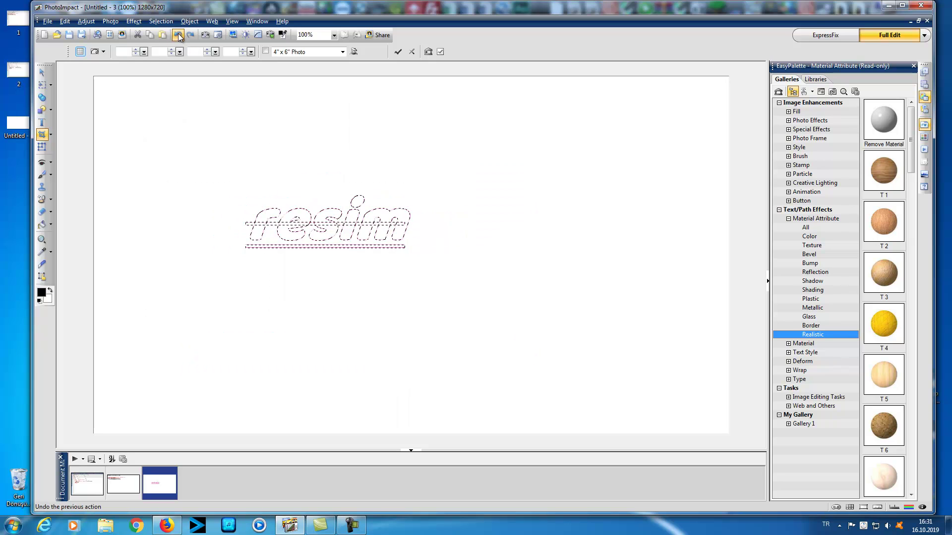
left_click(179, 36)
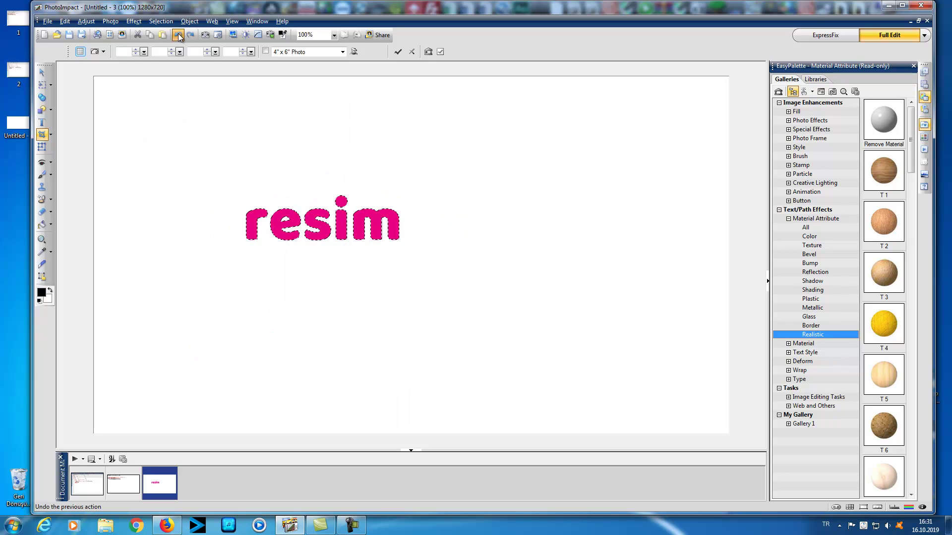
left_click(178, 35)
left_click(178, 36)
left_click(179, 35)
left_click(179, 35)
left_click(178, 36)
left_click(178, 36)
left_click(179, 35)
left_click(179, 36)
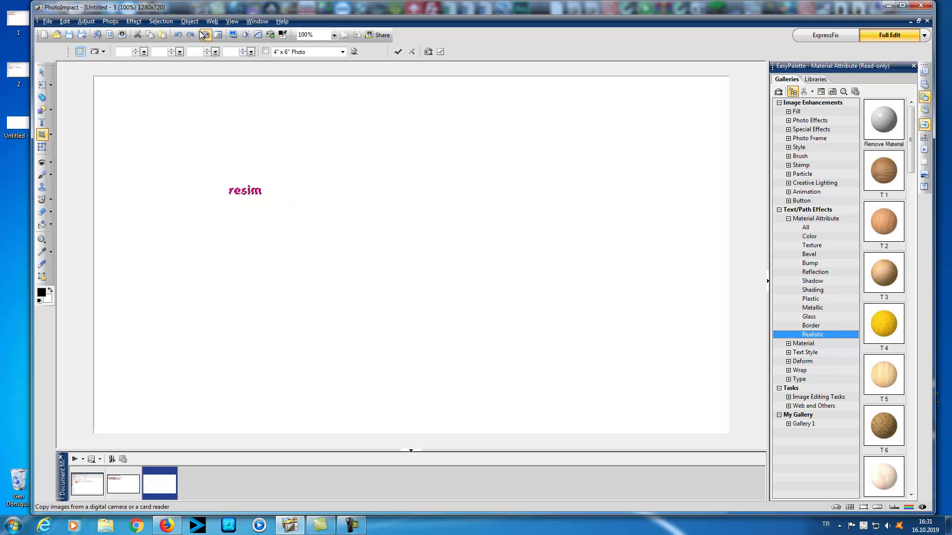
left_click(137, 36)
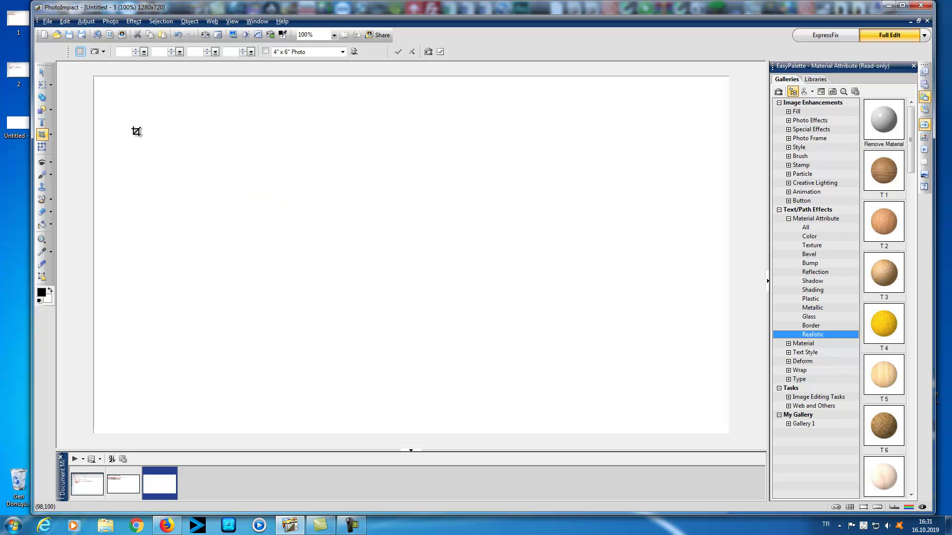
- Scale the whole image proportionally to a width of 640 with the Transform tool
left_click(42, 148)
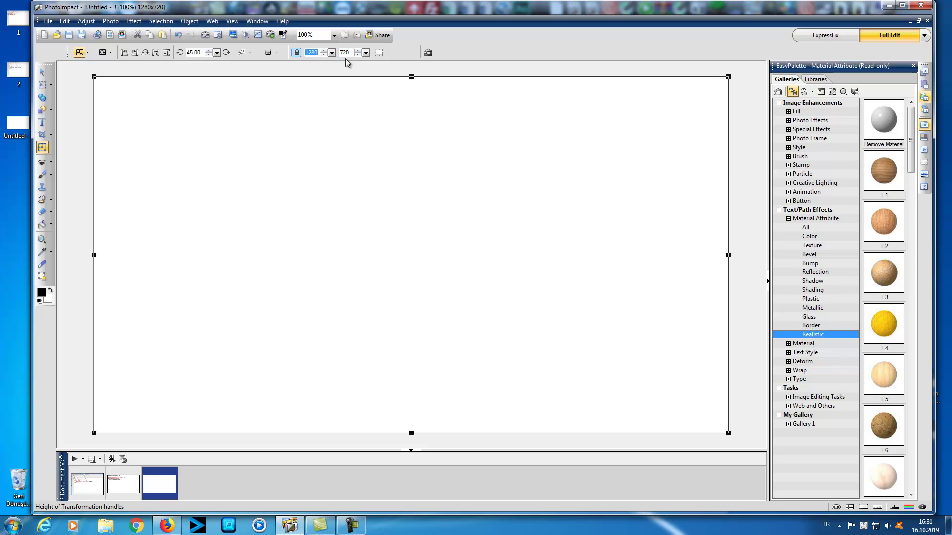
type("640")
key("Return")
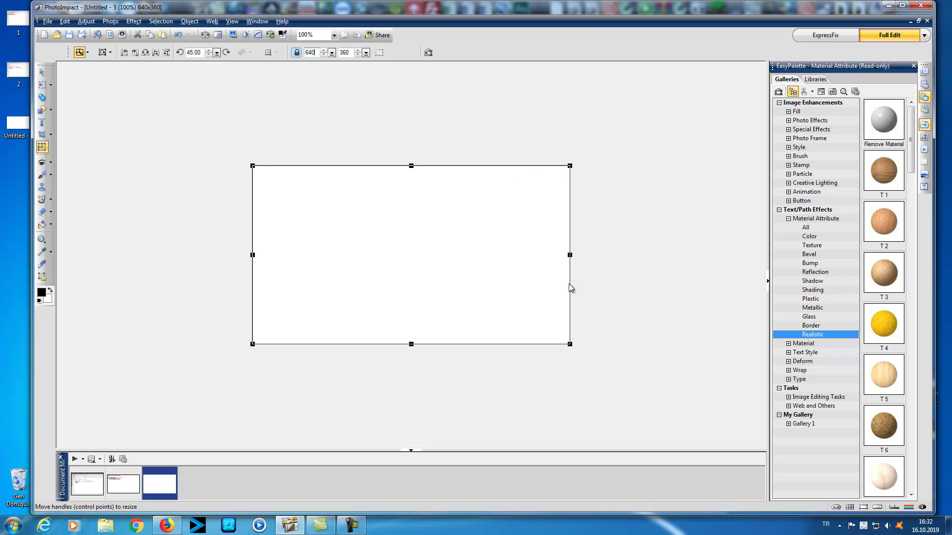
- Turn off the Keep aspect ratio option and set the image's height to 804
left_click(297, 52)
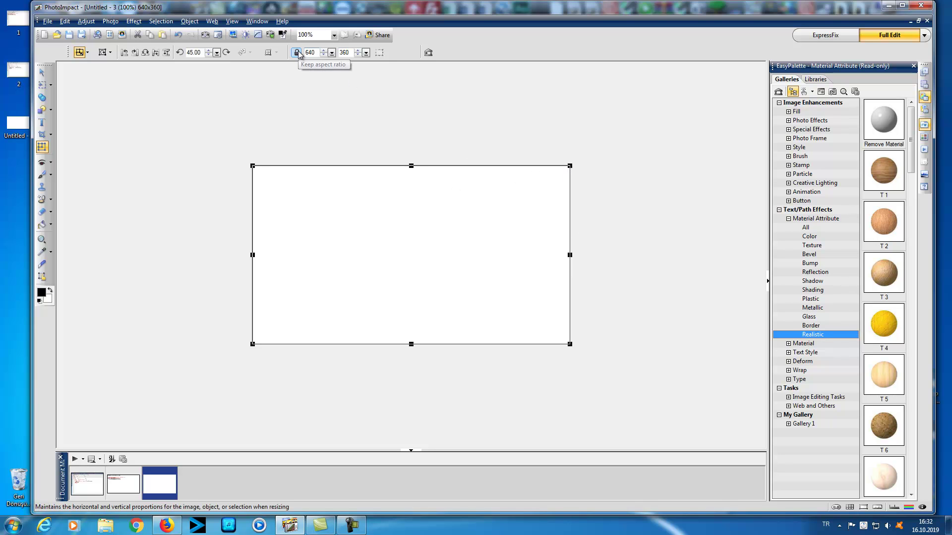
double_click(316, 53)
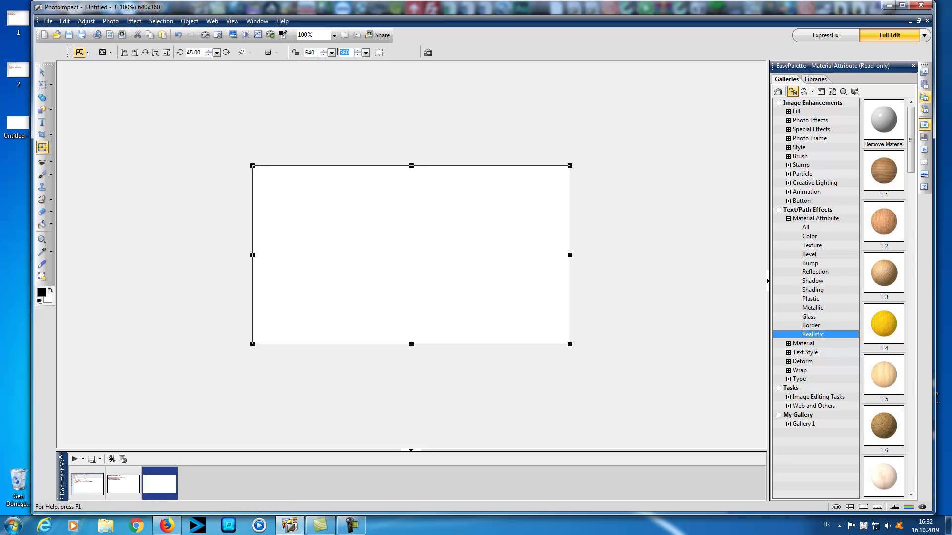
type("804")
key("Return")
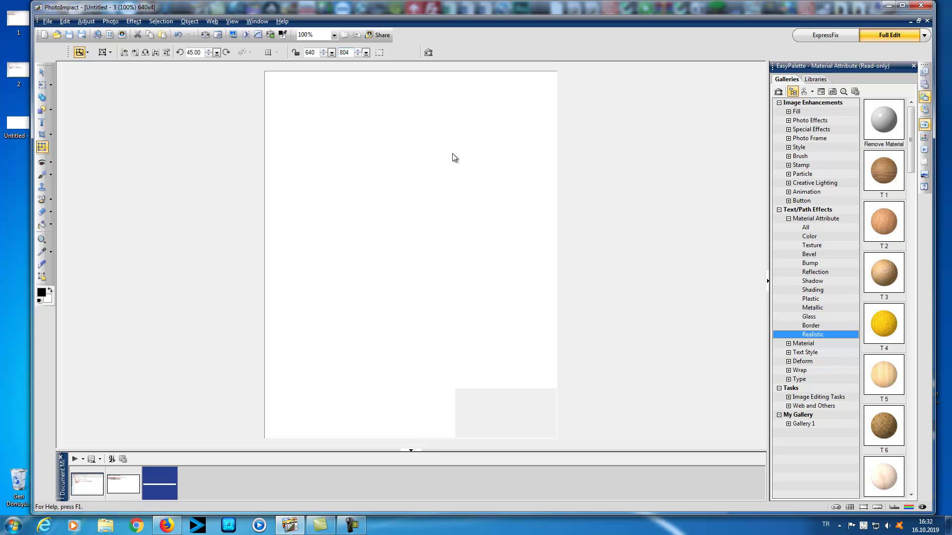
- Set the image's height to 480
double_click(351, 50)
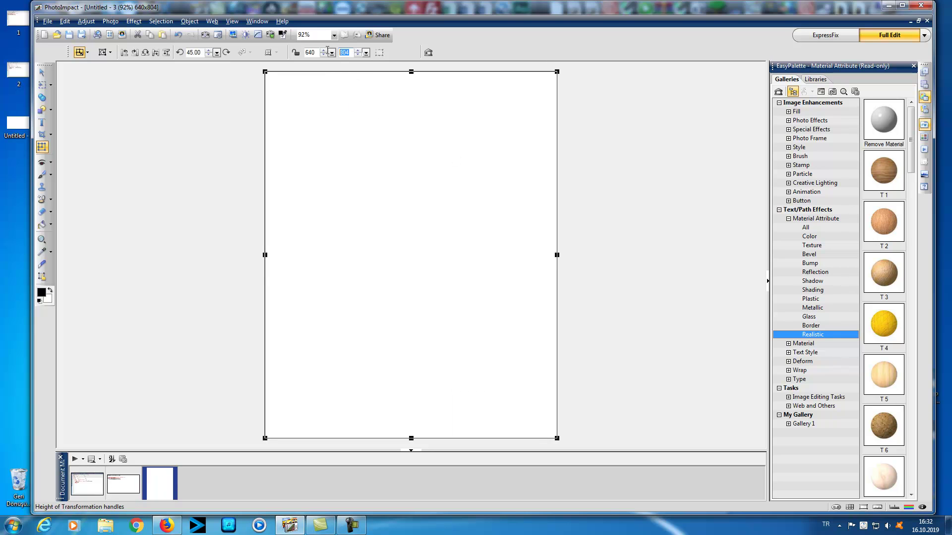
type("480")
key("Return")
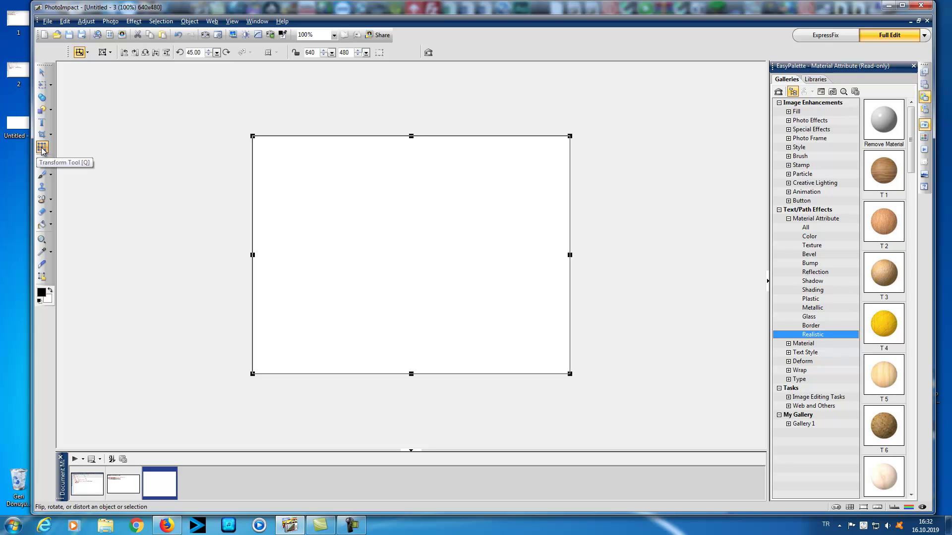
- Undo all the image resizes made with the Transform tool
left_click(178, 34)
left_click(177, 35)
left_click(178, 35)
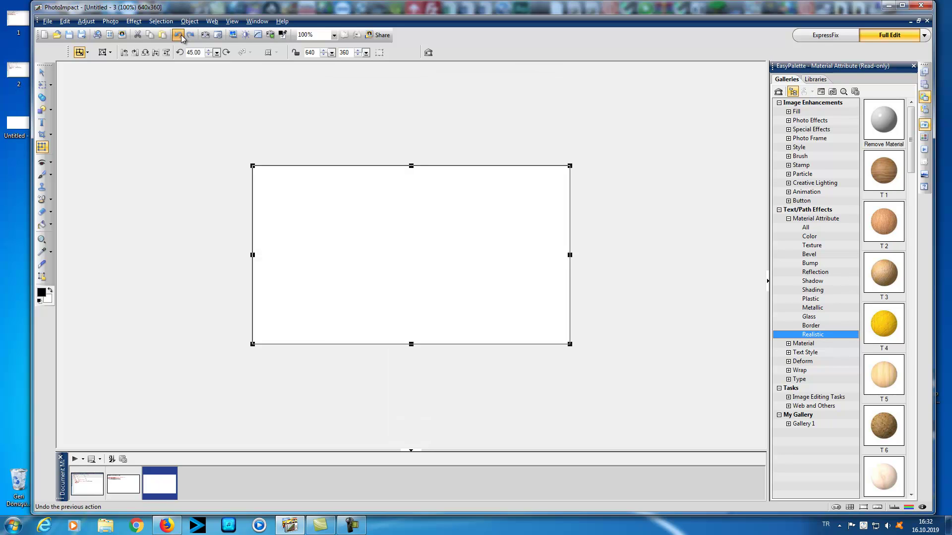
left_click(180, 35)
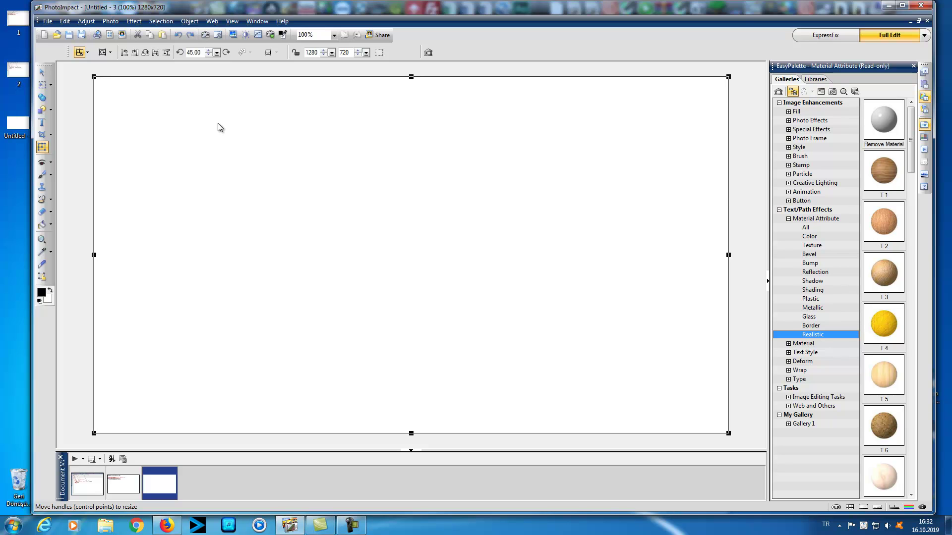
- Open the AYIN ŞAİRİ file from the folder 5.AYIN ŞAİRİ KLİPLERİ and the ŞİİR KAPAKLARI file from the desktop dock
mouse_move(709, 7)
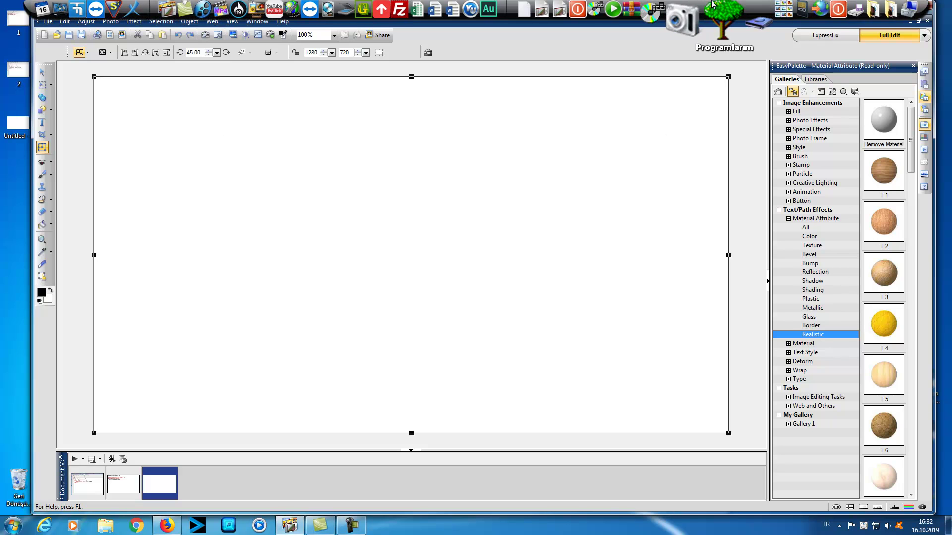
left_click(639, 29)
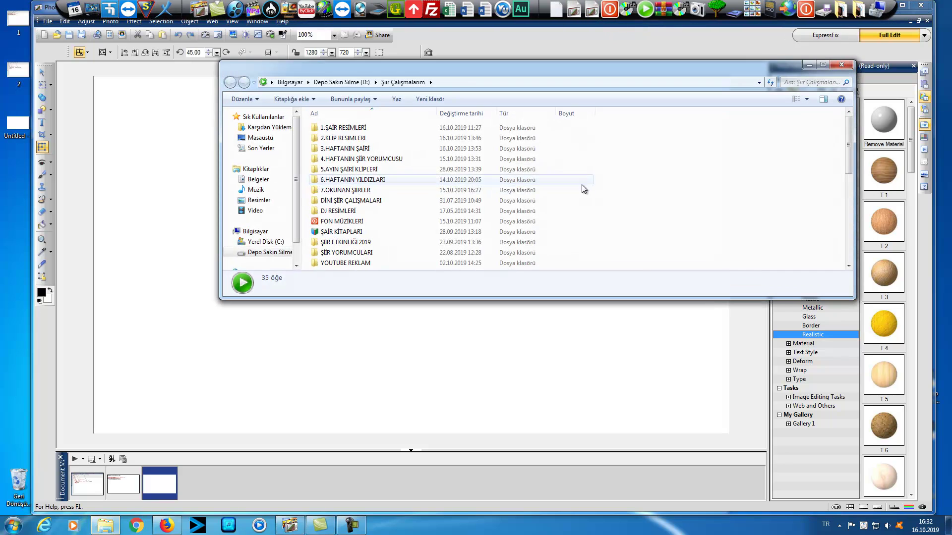
double_click(369, 171)
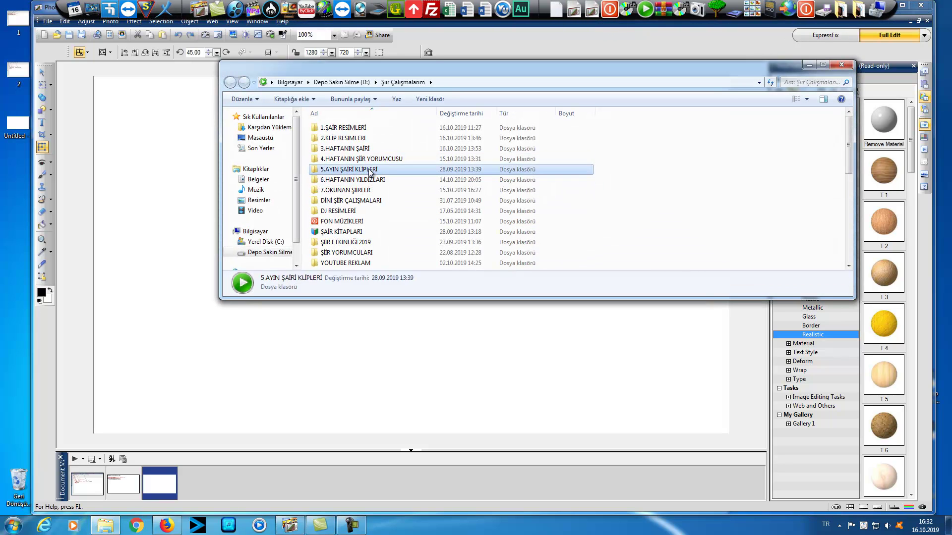
scroll(384, 243, "down", 1)
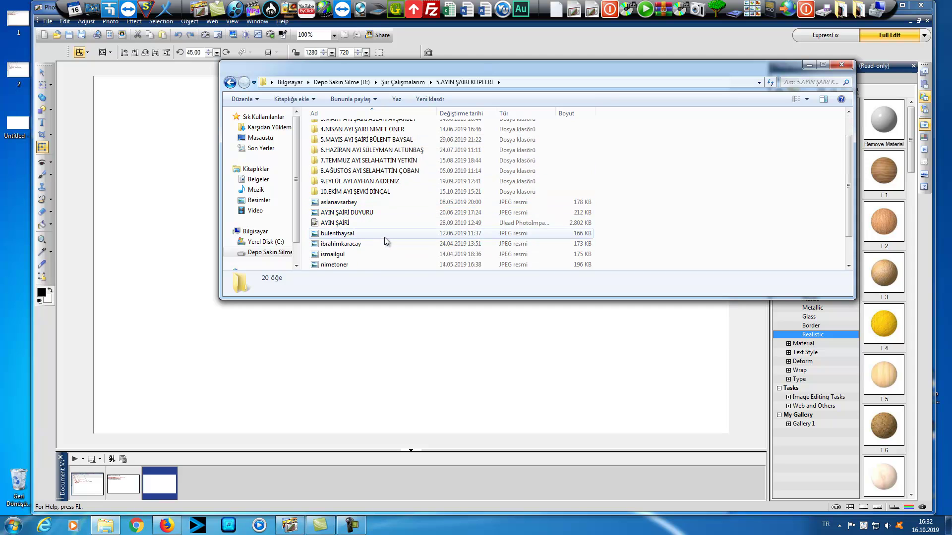
left_click(336, 224)
double_click(328, 223)
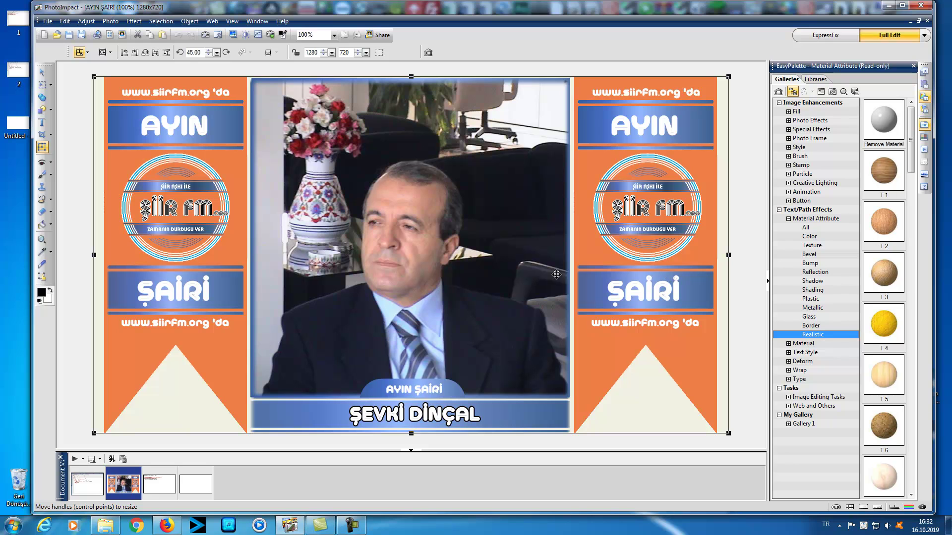
mouse_move(431, 10)
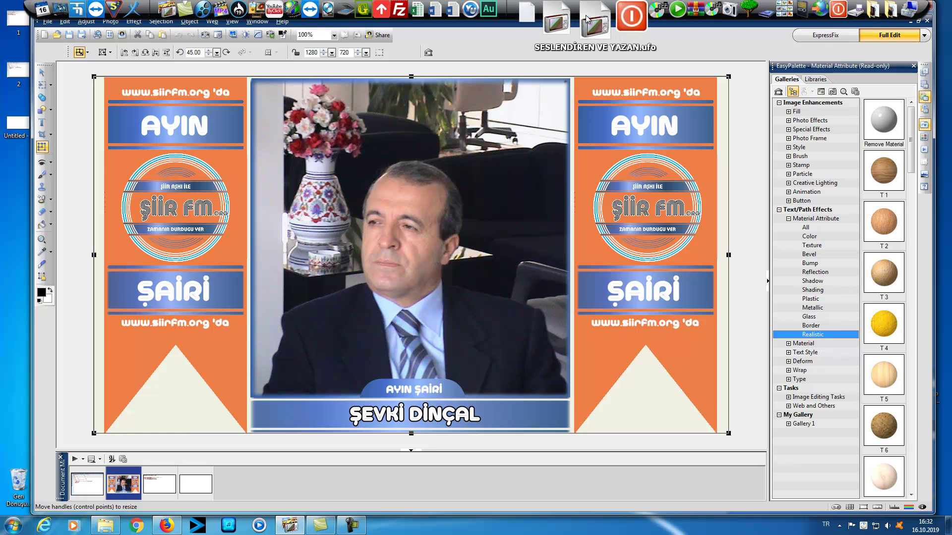
left_click(579, 21)
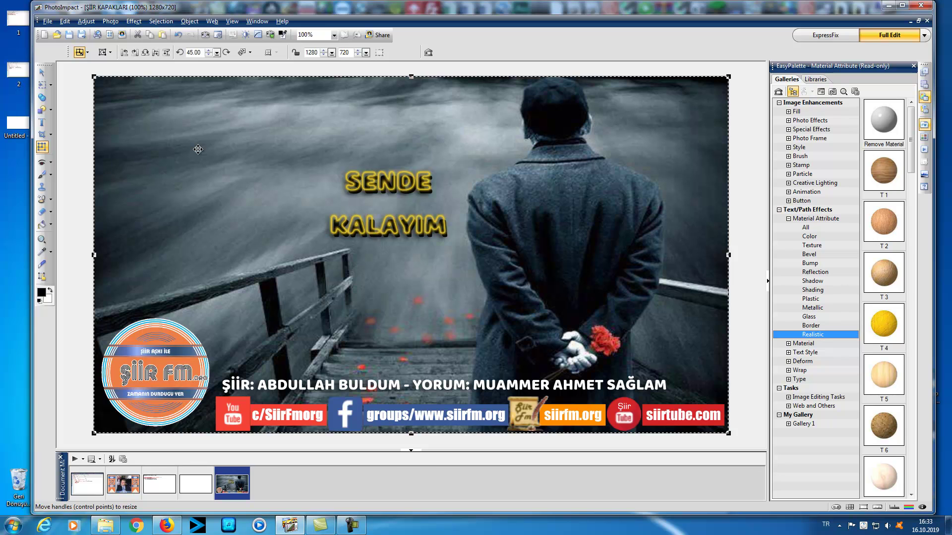
- Switch to Firefox, show the image results for "AŞK RESİMLERİ" and preview the photo of the couple on the beach
left_click(159, 527)
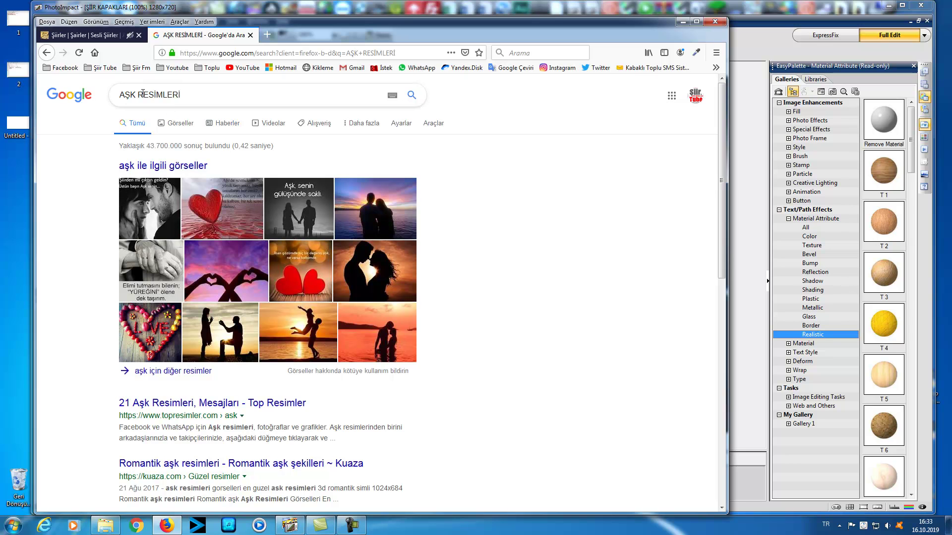
left_click(188, 122)
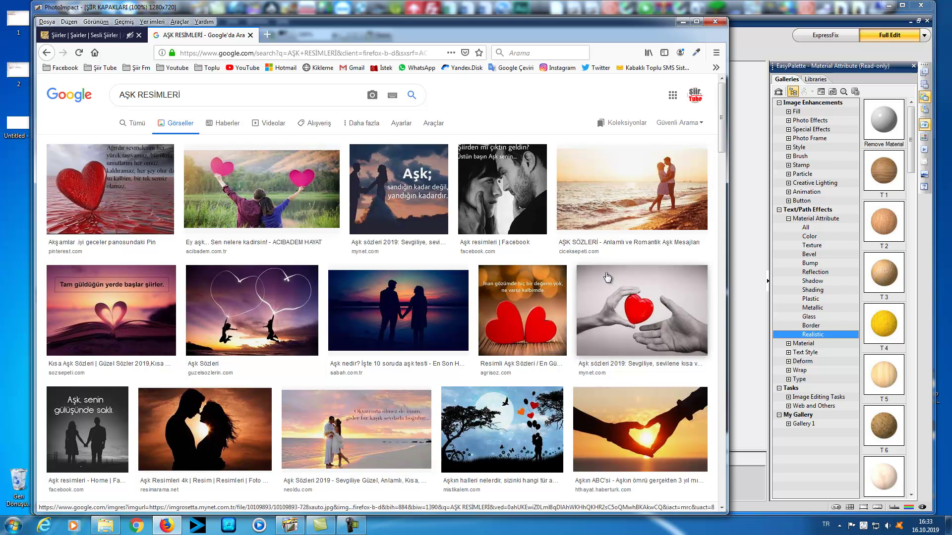
left_click(615, 187)
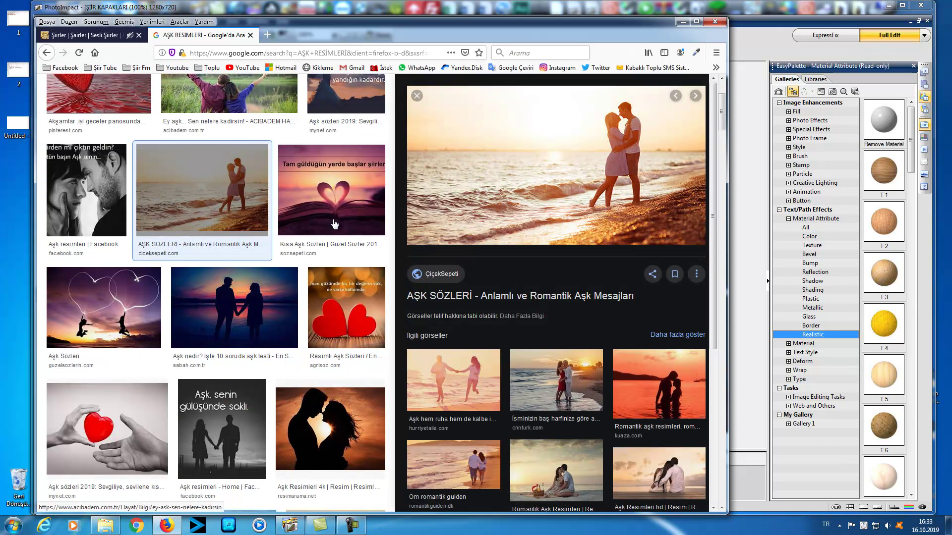
left_click(46, 53)
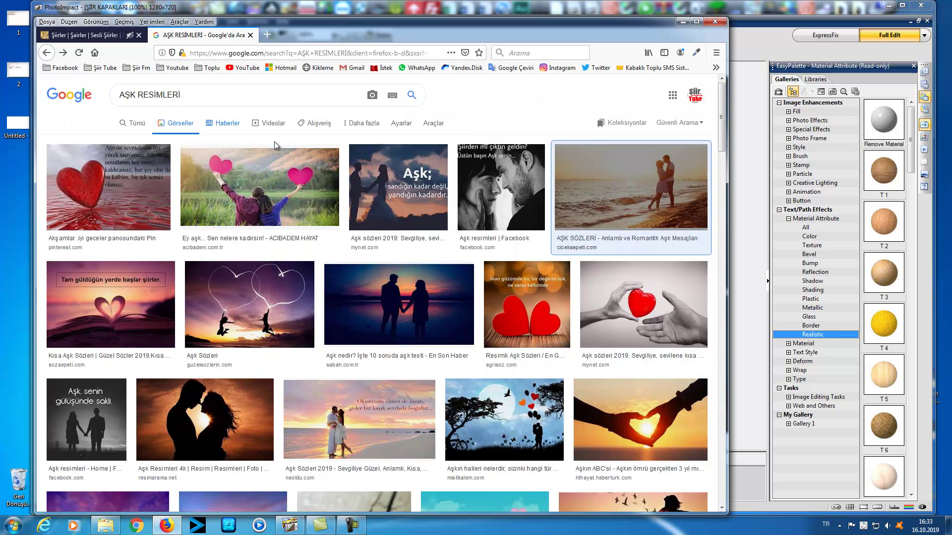
- Save the grey picture of two hands passing a red heart to the desktop as a WebP image and return to PhotoImpact
left_click(647, 313)
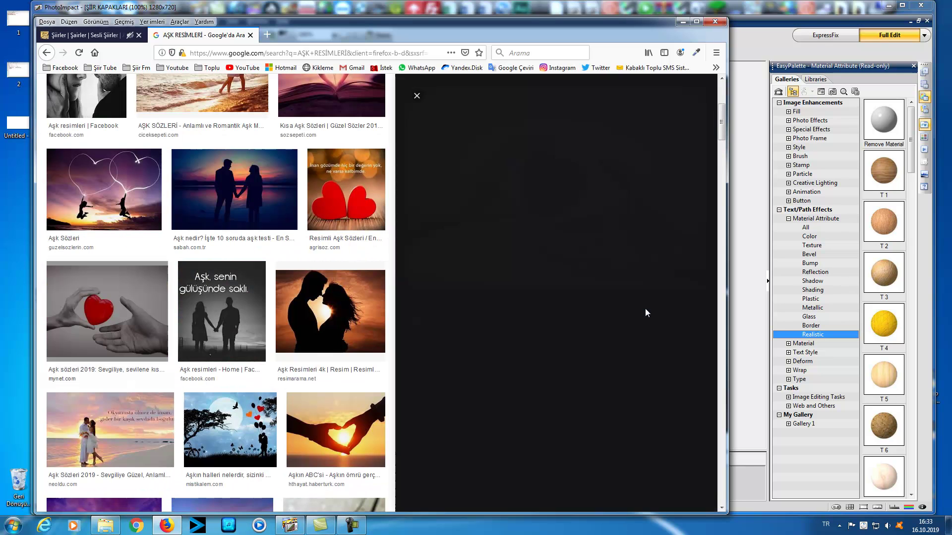
right_click(493, 147)
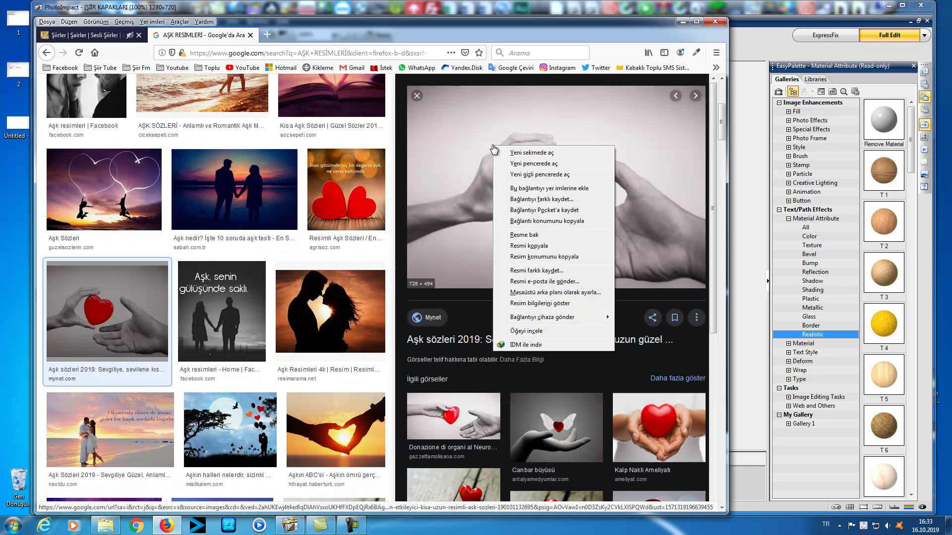
left_click(530, 270)
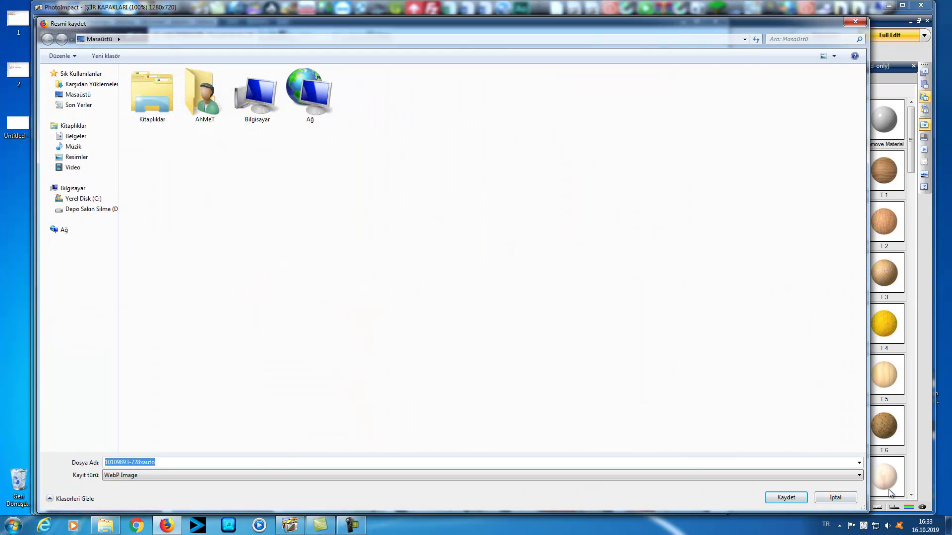
left_click(779, 499)
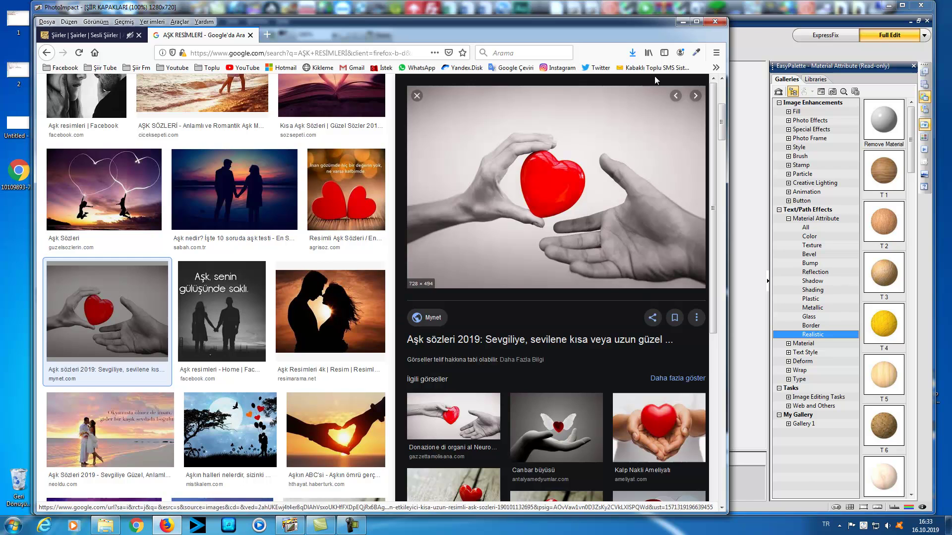
left_click(683, 22)
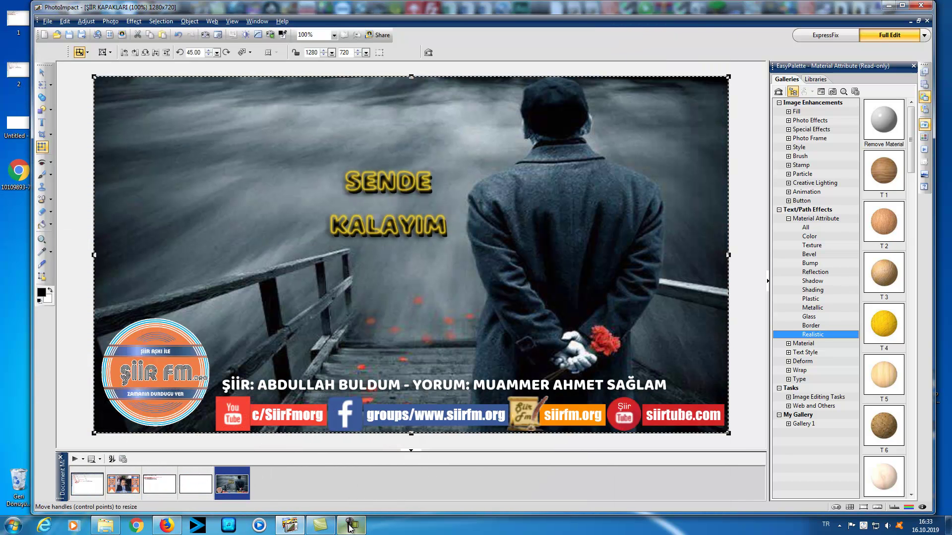
- Switch to Firefox, save the related "Kalp Nakli Ameliyatı" picture to the desktop as a JPEG image, and return to PhotoImpact
left_click(167, 525)
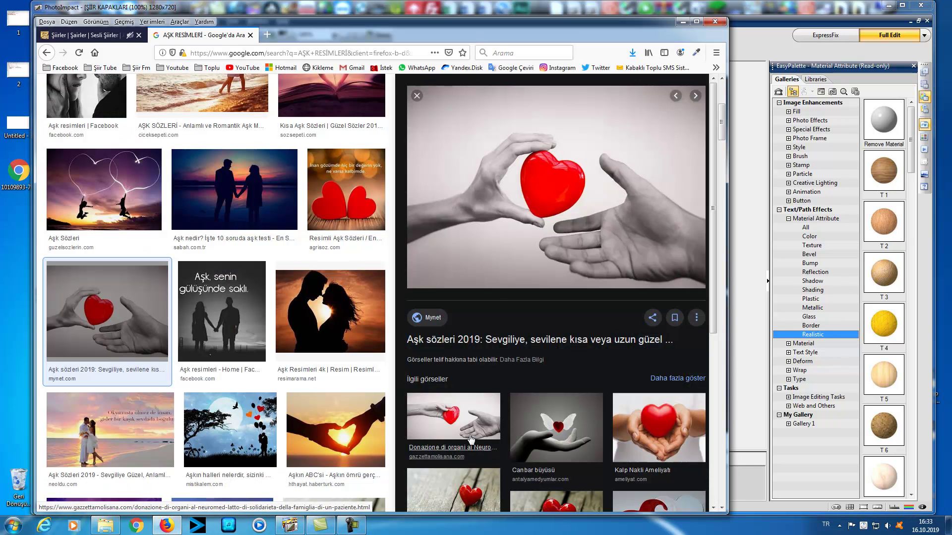
left_click(643, 427)
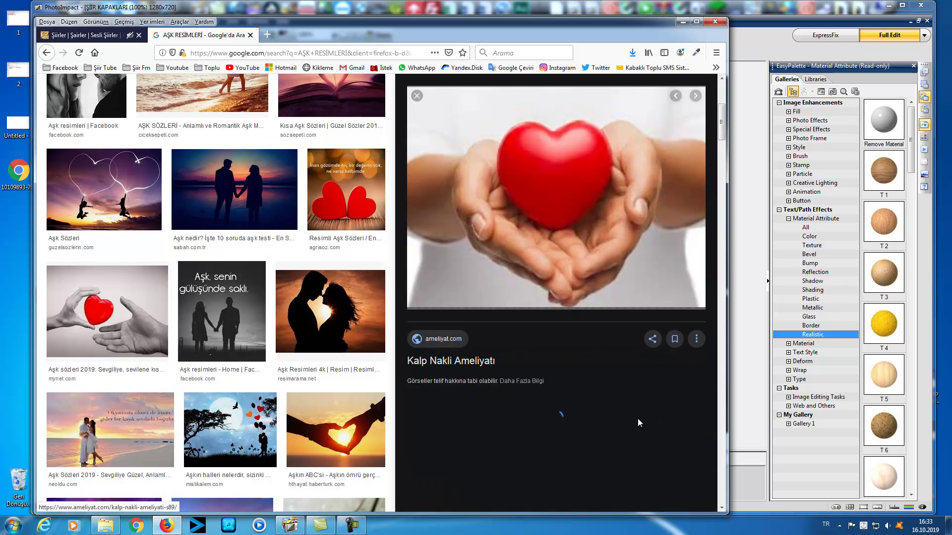
right_click(504, 163)
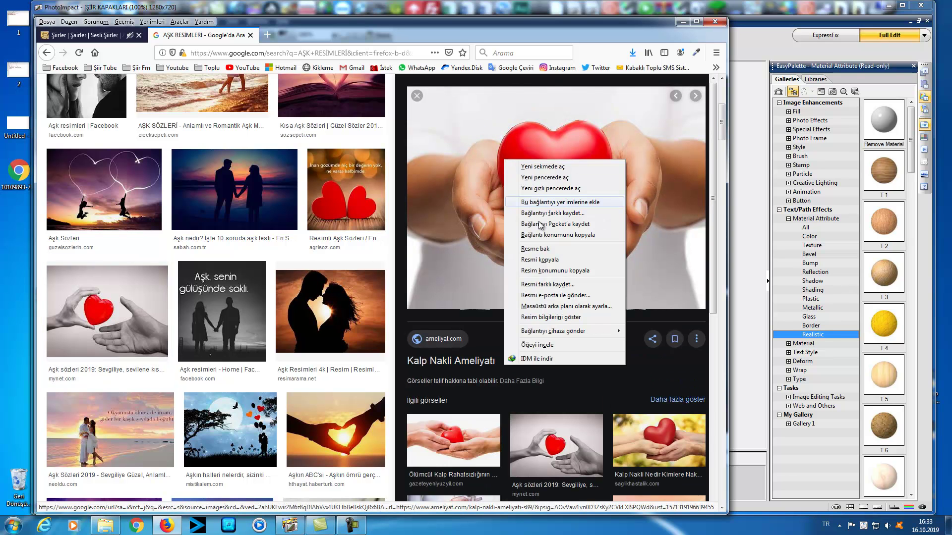
left_click(543, 284)
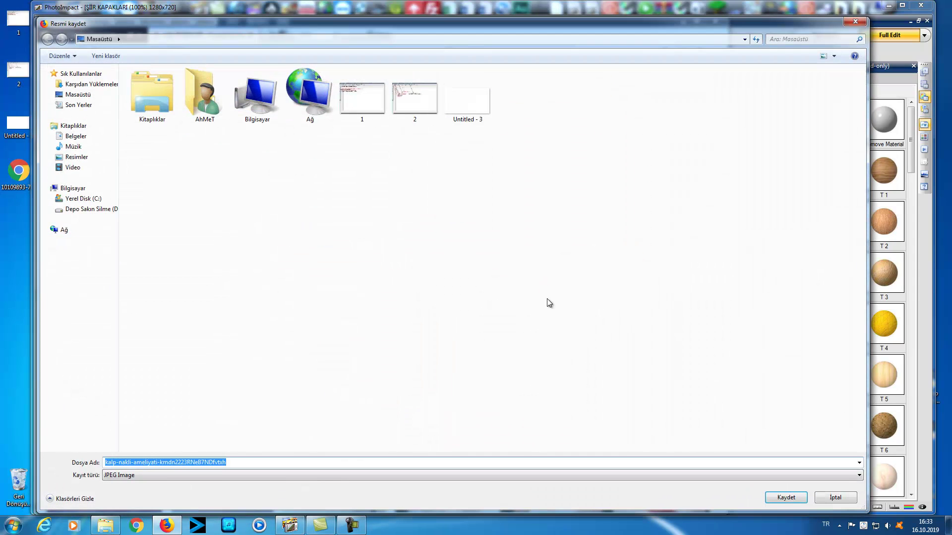
left_click(780, 492)
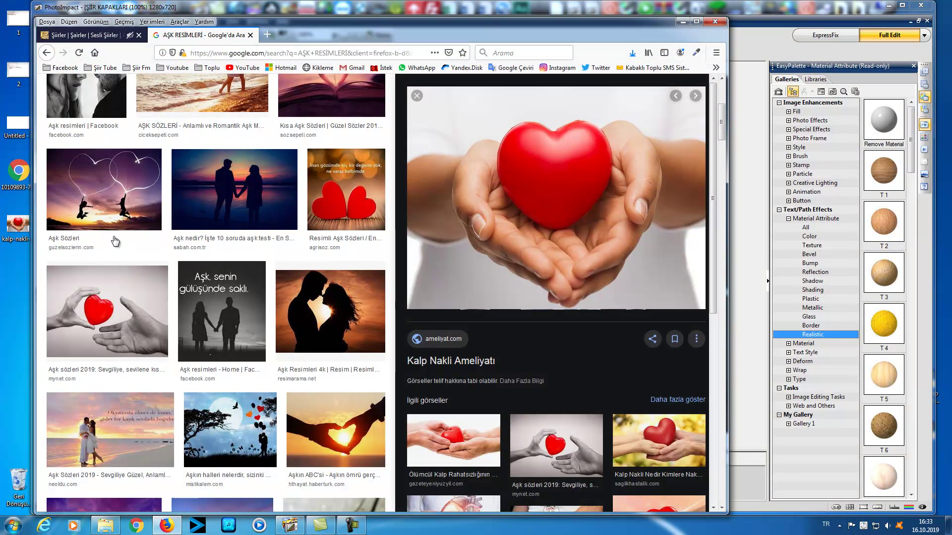
left_click(683, 21)
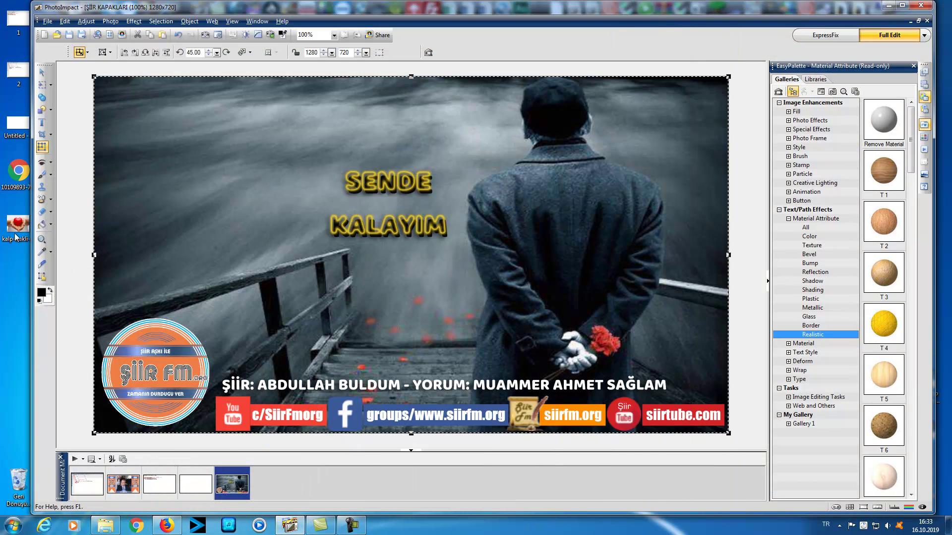
- Insert the saved heart-in-hands picture from the desktop into the ŞİİR KAPAKLARI image and set its height to 720
left_click_drag(17, 222, 147, 112)
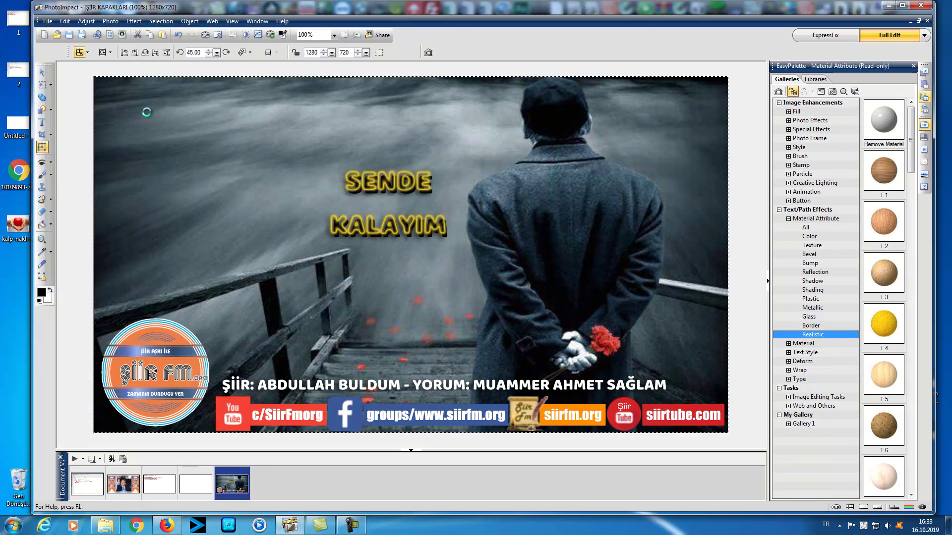
left_click_drag(418, 302, 372, 268)
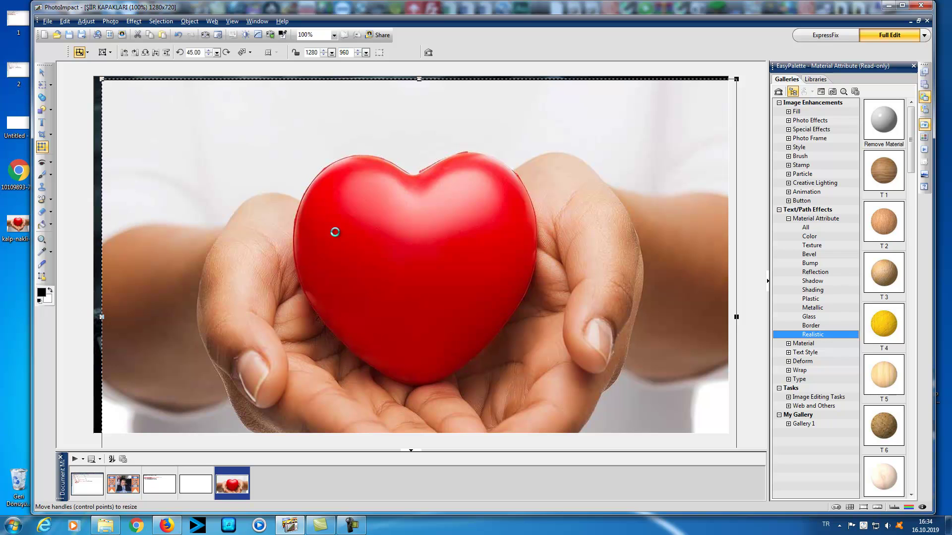
double_click(345, 53)
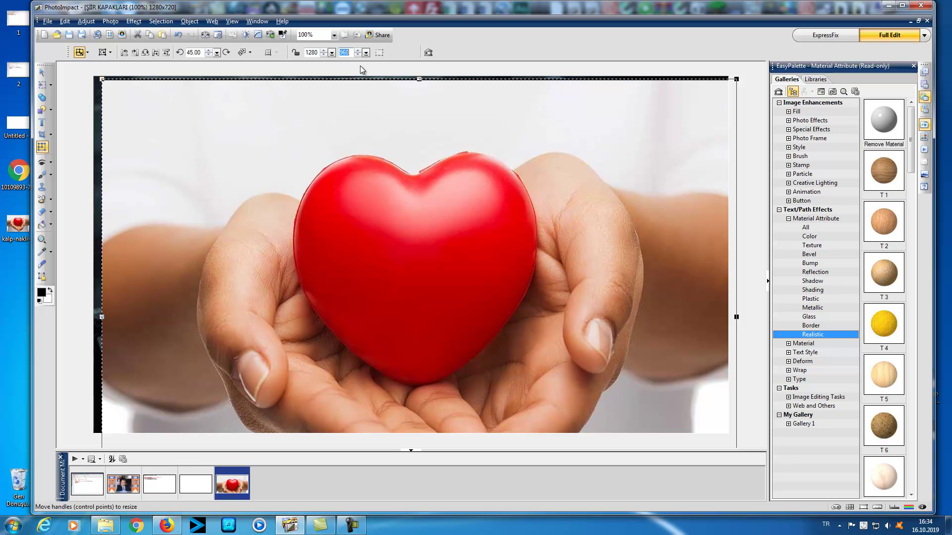
type("720")
key("Return")
- Align the heart picture with the canvas edges and stretch it vertically to a height of 729 to cover the whole canvas
left_click(245, 151)
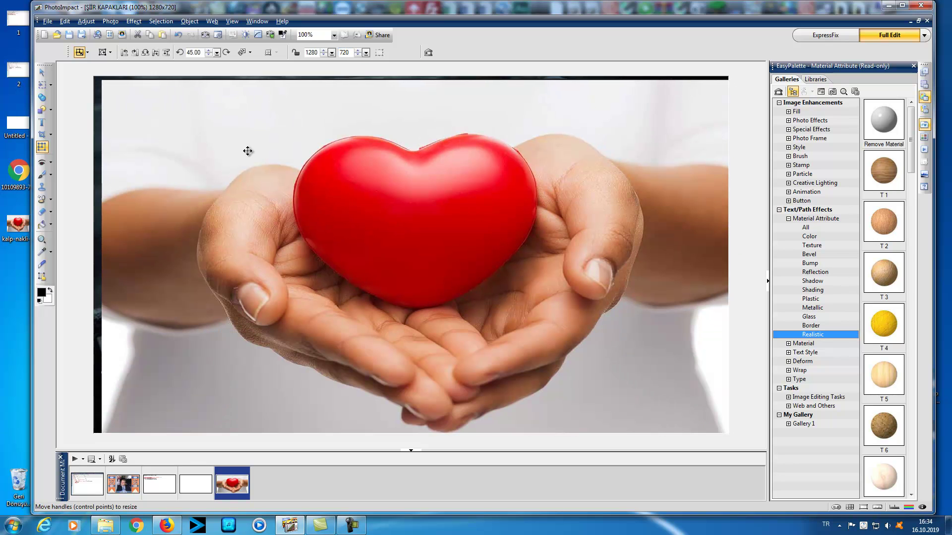
left_click_drag(246, 152, 242, 153)
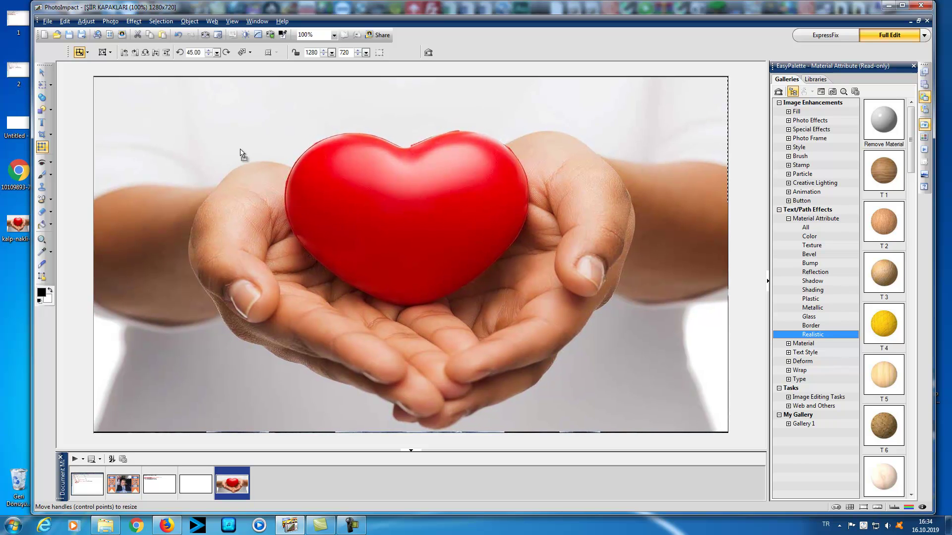
left_click_drag(410, 433, 410, 434)
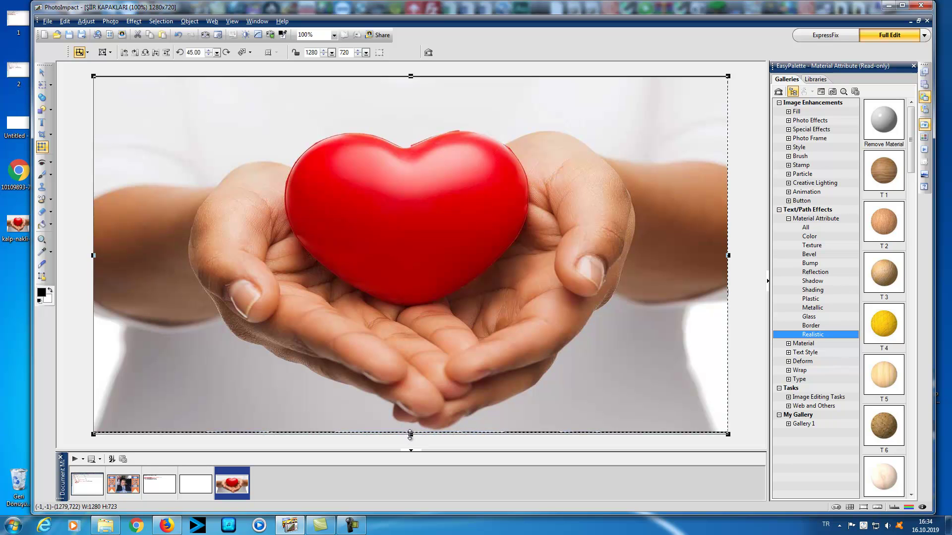
left_click_drag(411, 76, 411, 73)
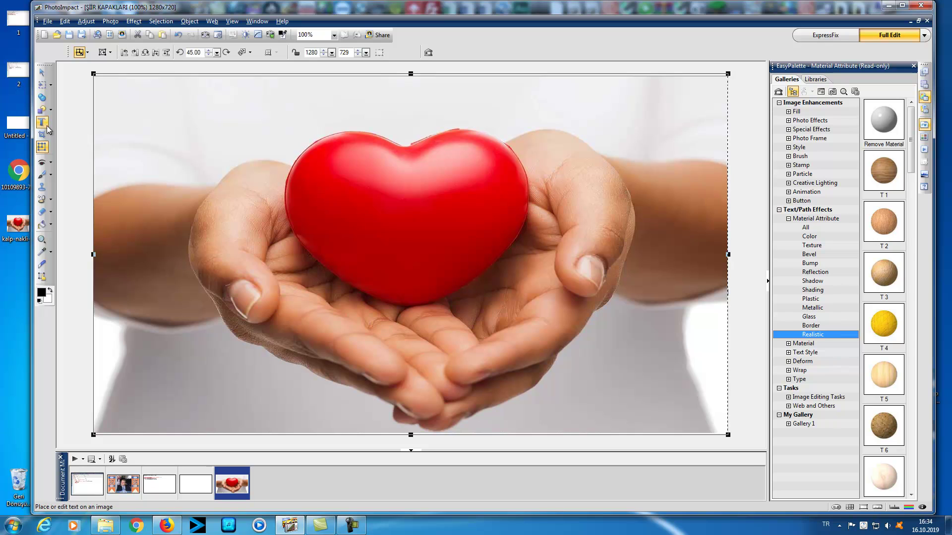
- Move the heart picture to the bottom layer and remove the background photo of the man lying above it
left_click(42, 71)
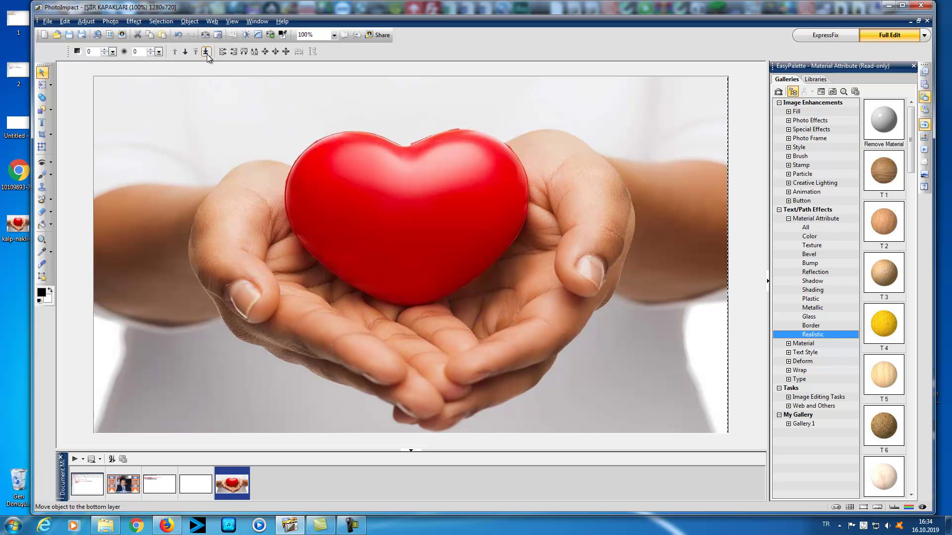
left_click(206, 51)
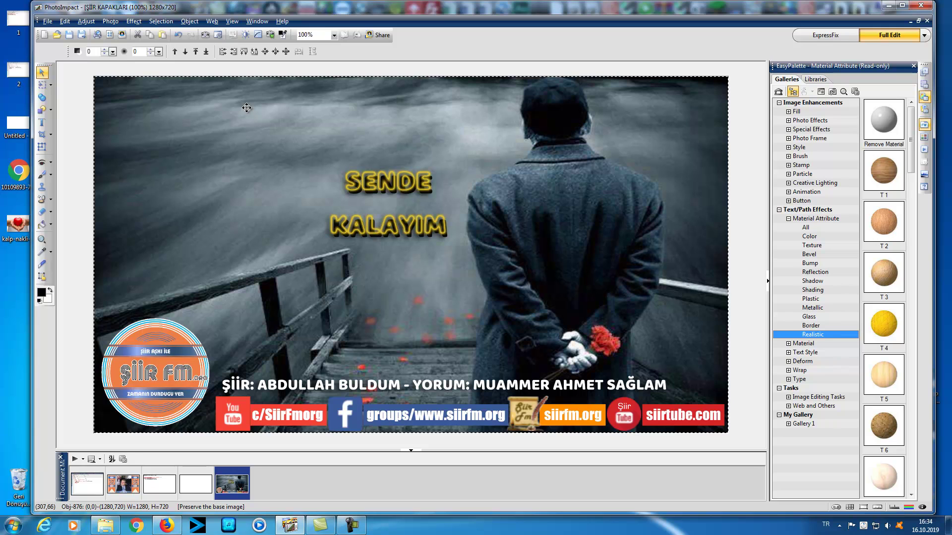
left_click(161, 35)
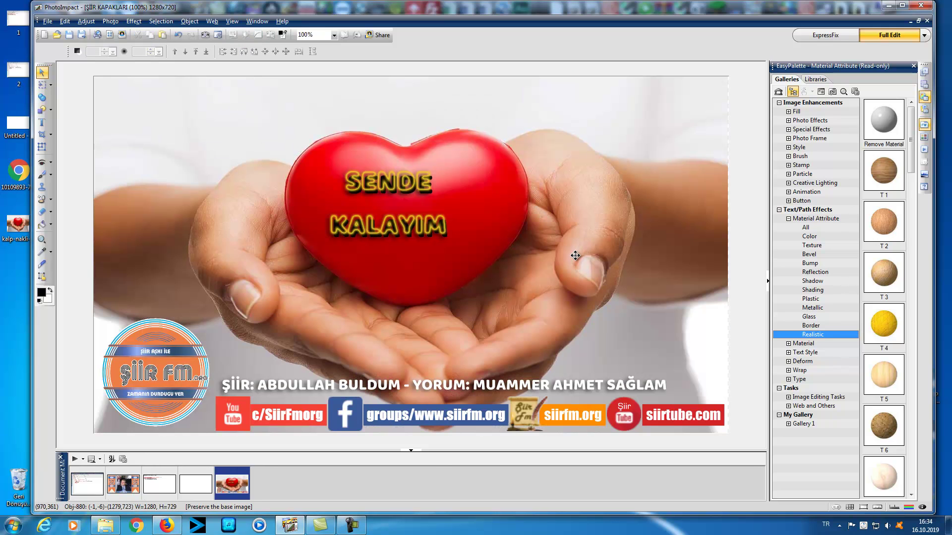
- Remove the gold material effect from the SENDE KALAYIM title and move the title to the middle of the heart
left_click(387, 185)
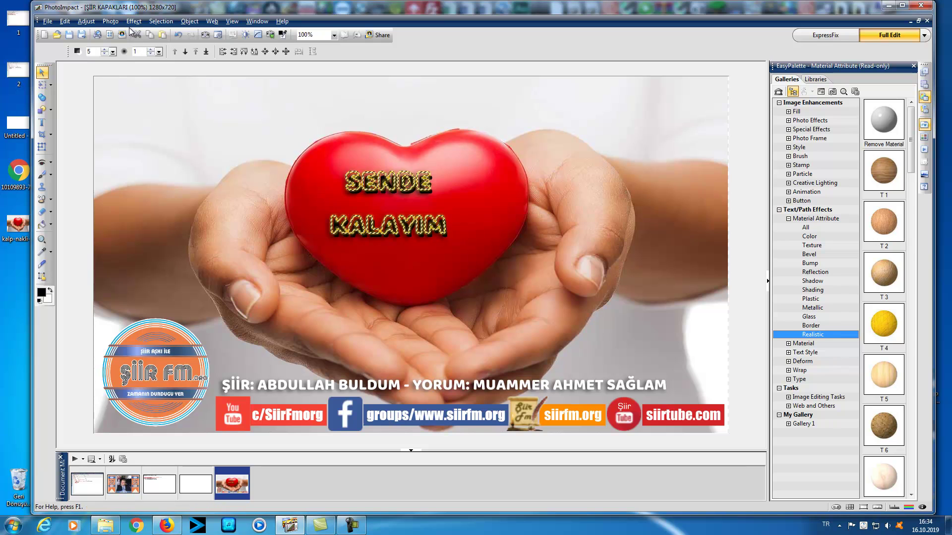
key("ctrl+z")
left_click_drag(387, 183, 405, 198)
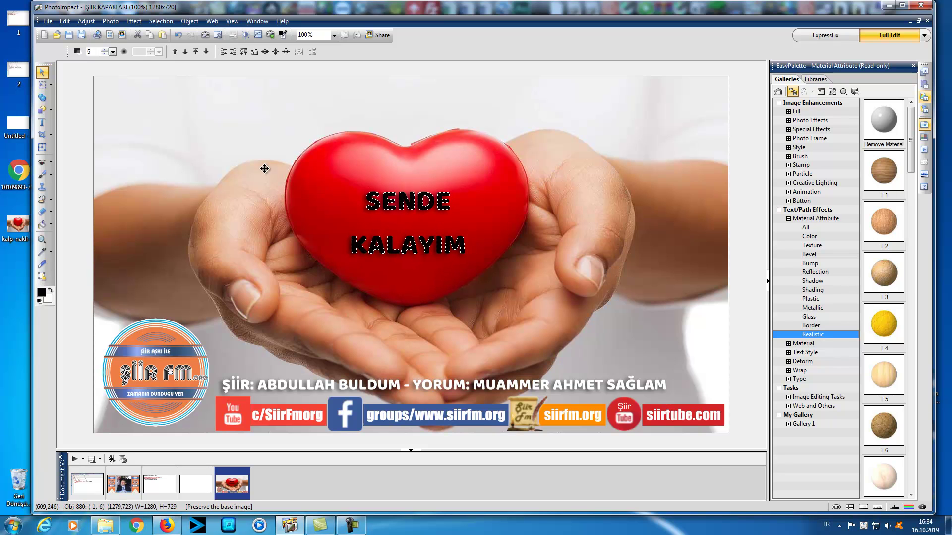
- Replace the title's text with "SENİ SEVİYORUM" on two lines
left_click(41, 122)
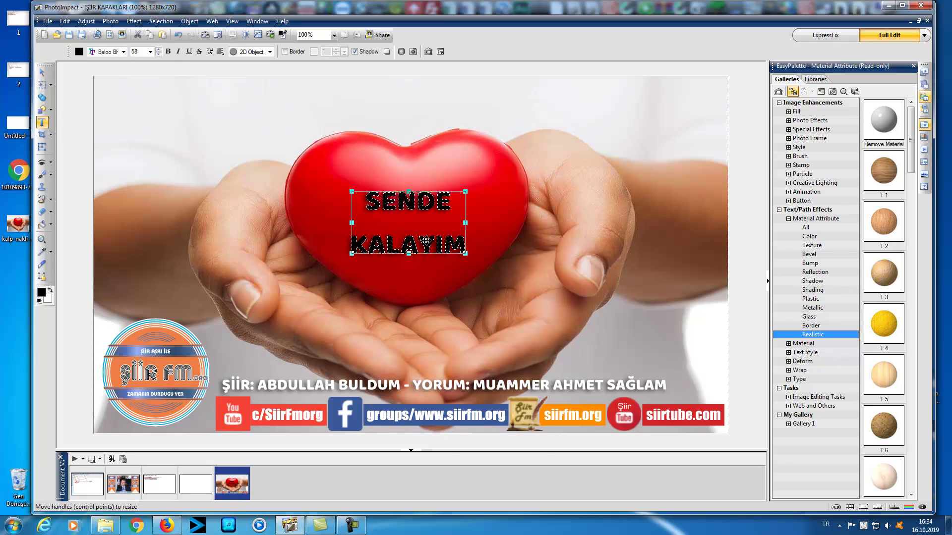
right_click(426, 241)
left_click(460, 241)
right_click(412, 208)
left_click(431, 214)
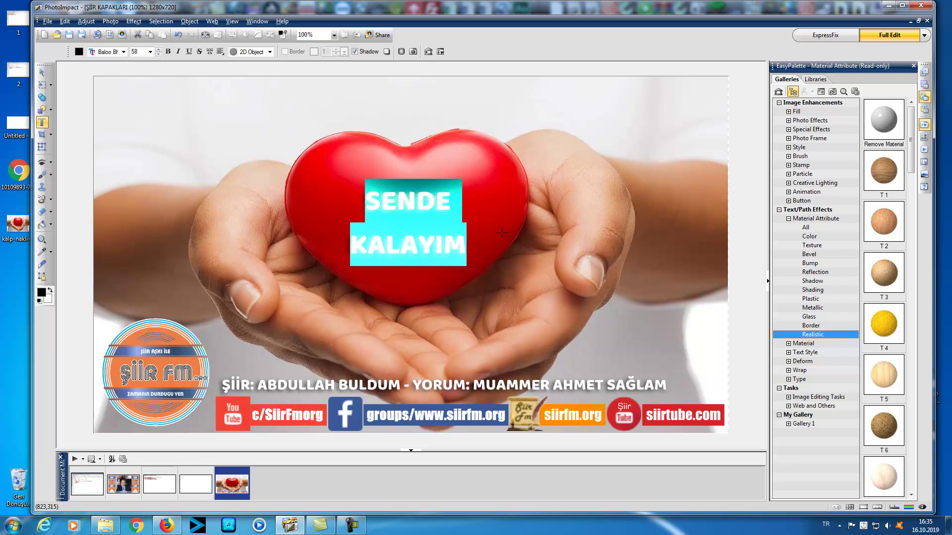
type("s")
key("BackSpace")
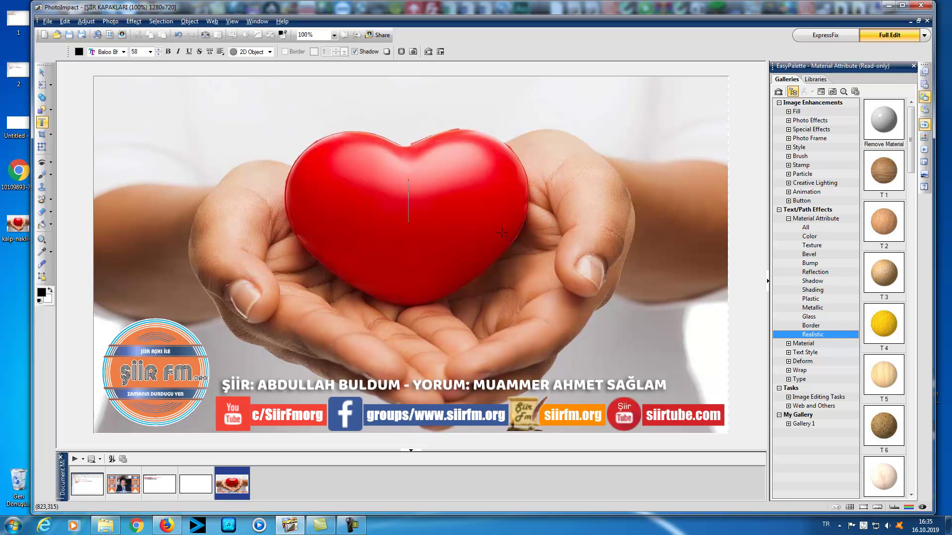
type("SENİ")
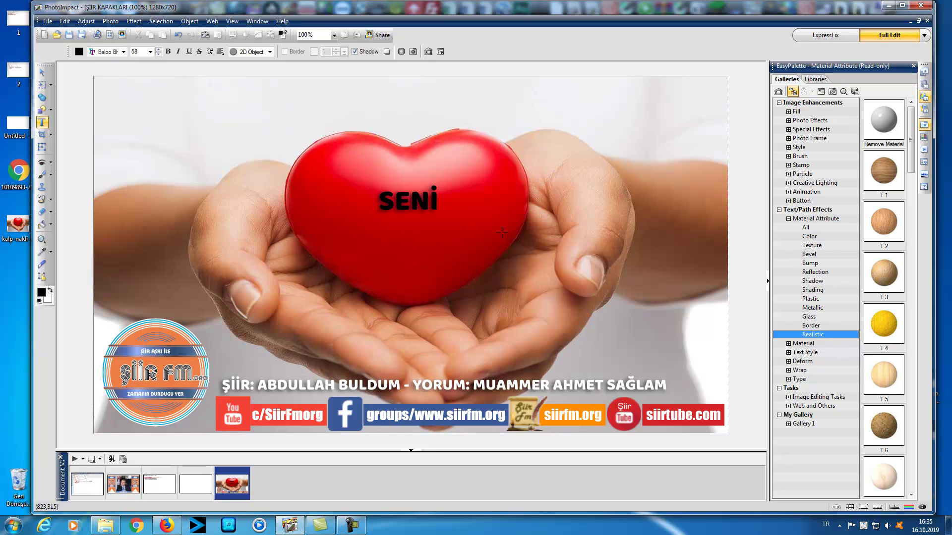
key("Return")
type("SEV")
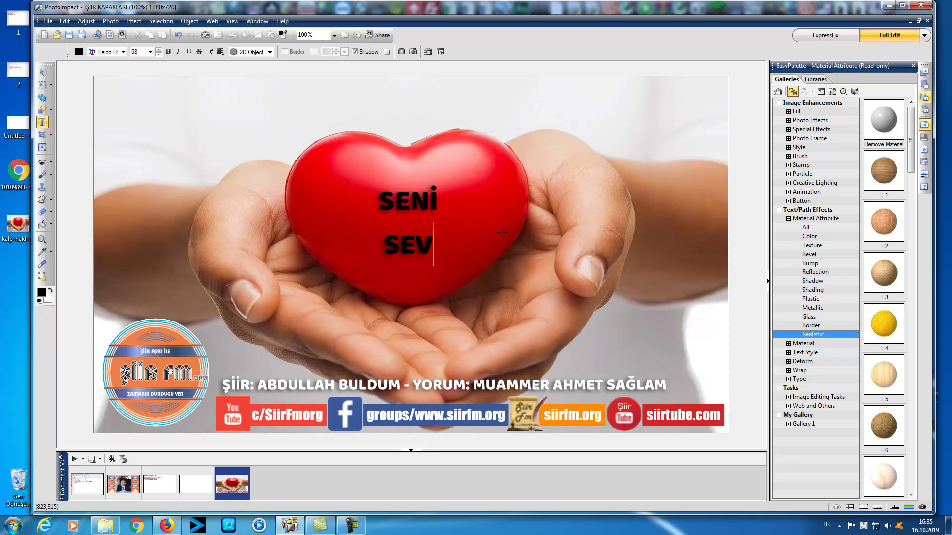
type("İYORUM")
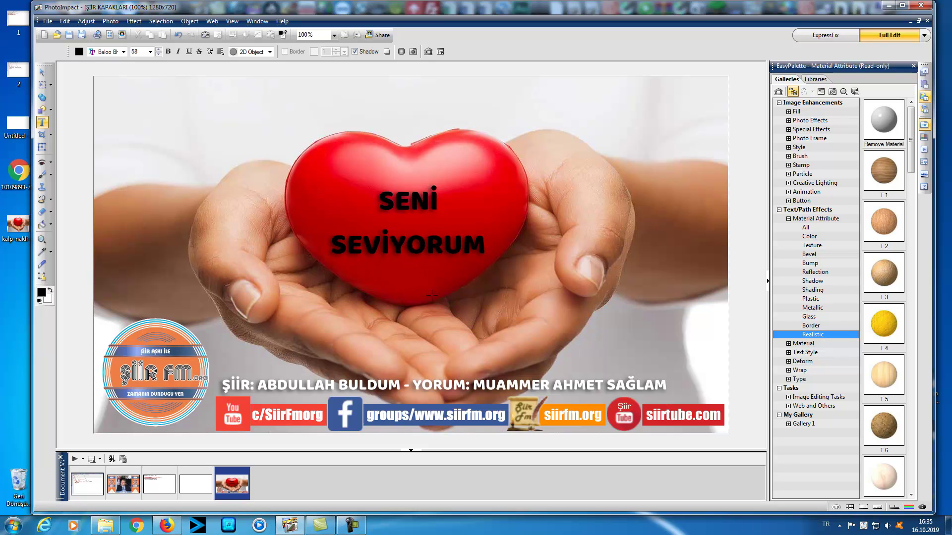
- Move the SENİ SEVİYORUM title slightly up within the heart and set its text colour to white (#FFFFFF)
left_click(406, 214)
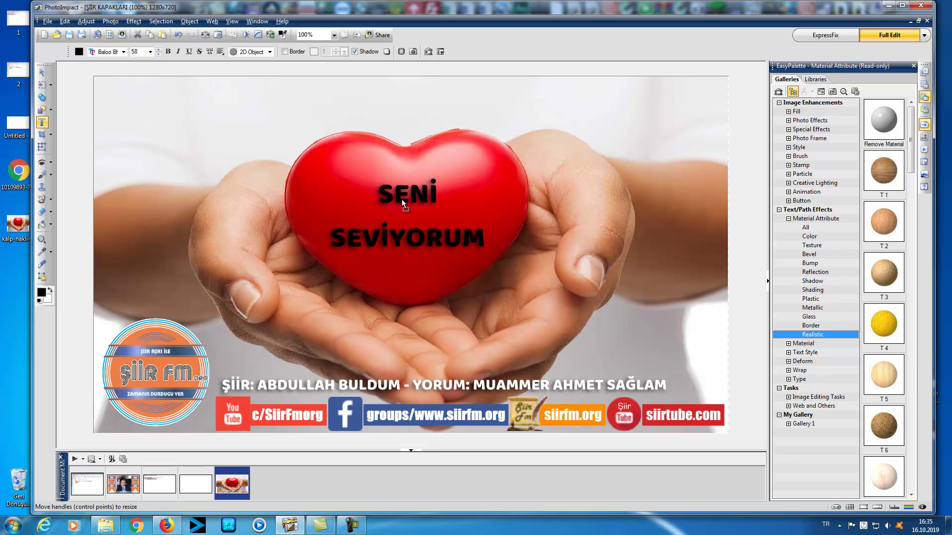
left_click_drag(402, 203, 403, 198)
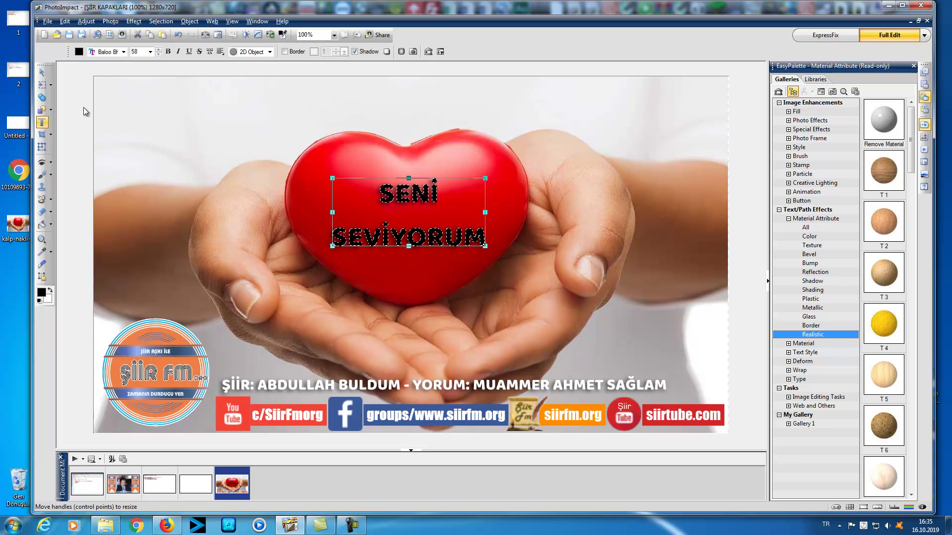
left_click(80, 53)
left_click(508, 290)
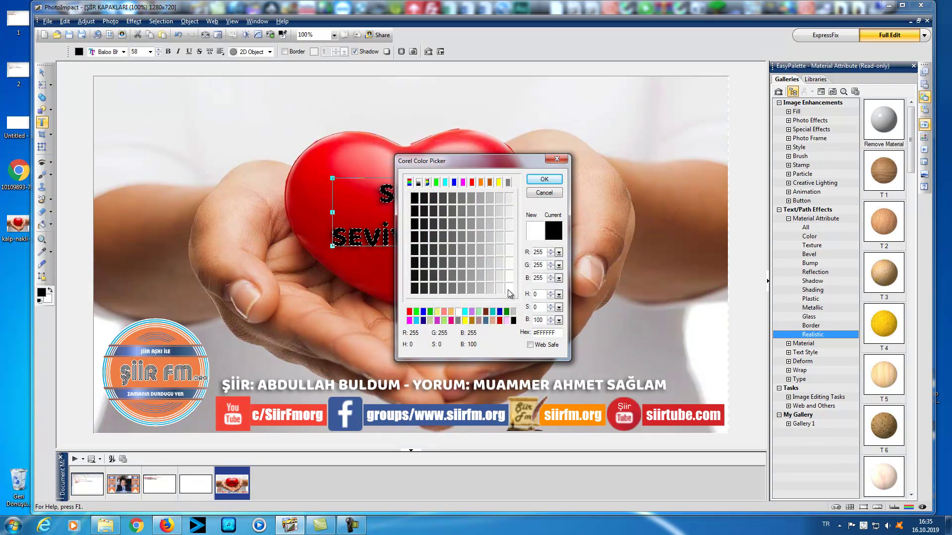
left_click(537, 181)
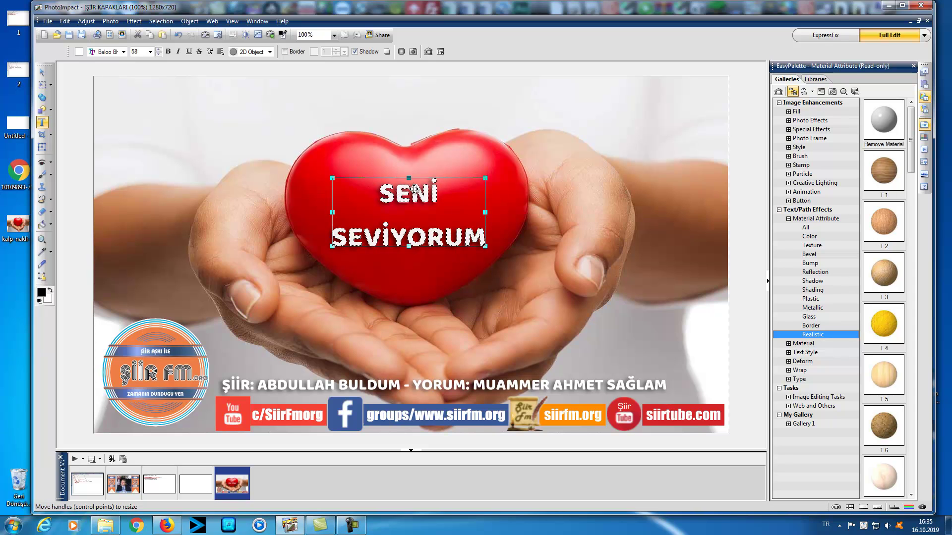
- Give the SENİ SEVİYORUM title a black border with a width of 6 and nudge the title slightly left
left_click(285, 52)
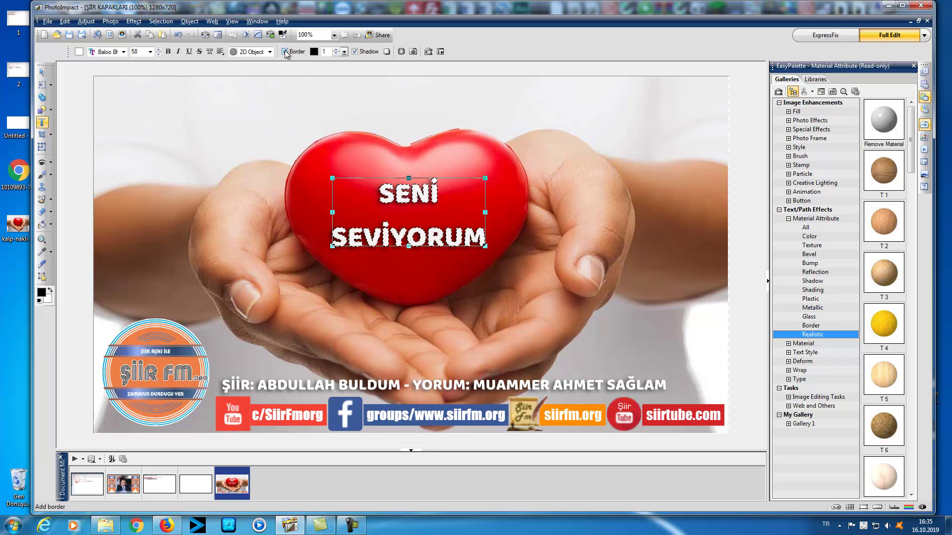
left_click(314, 52)
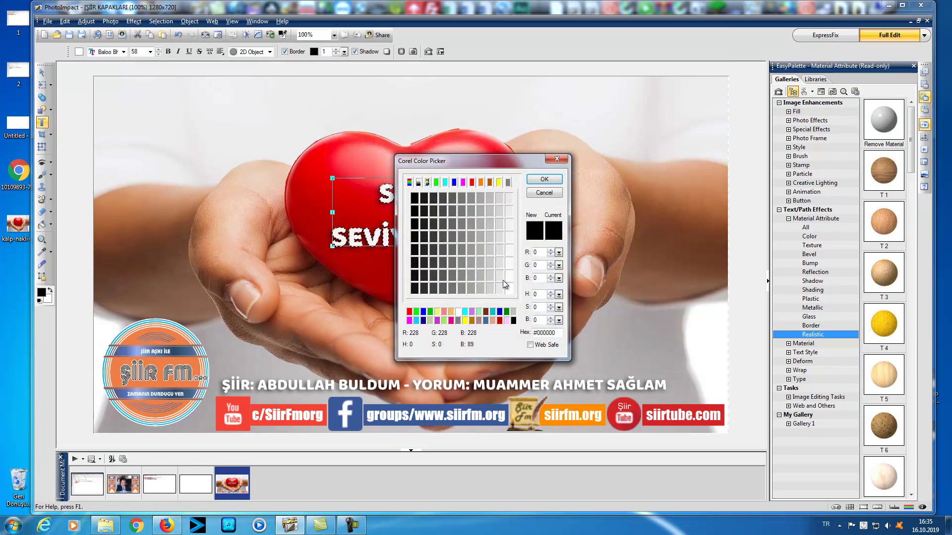
left_click(544, 180)
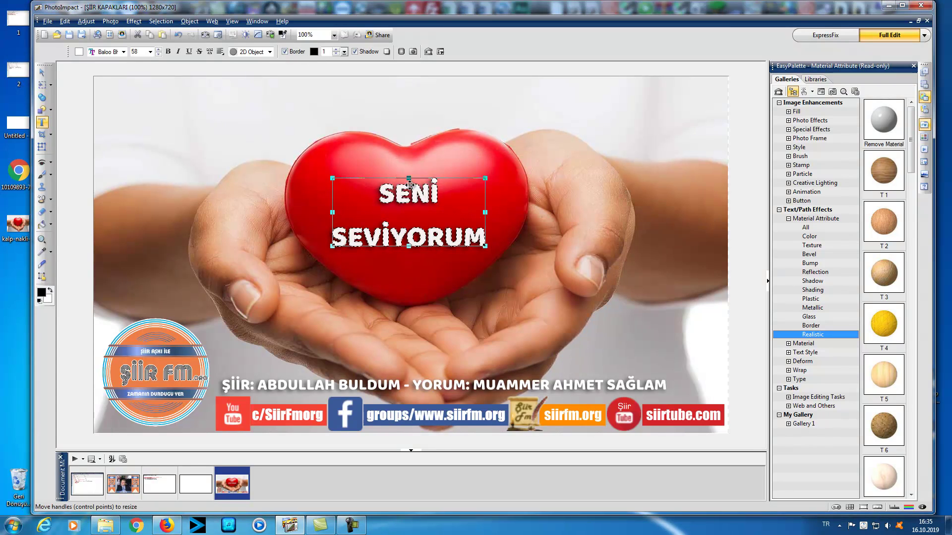
left_click(337, 49)
left_click(337, 49)
left_click(337, 49)
left_click(337, 49)
left_click(337, 50)
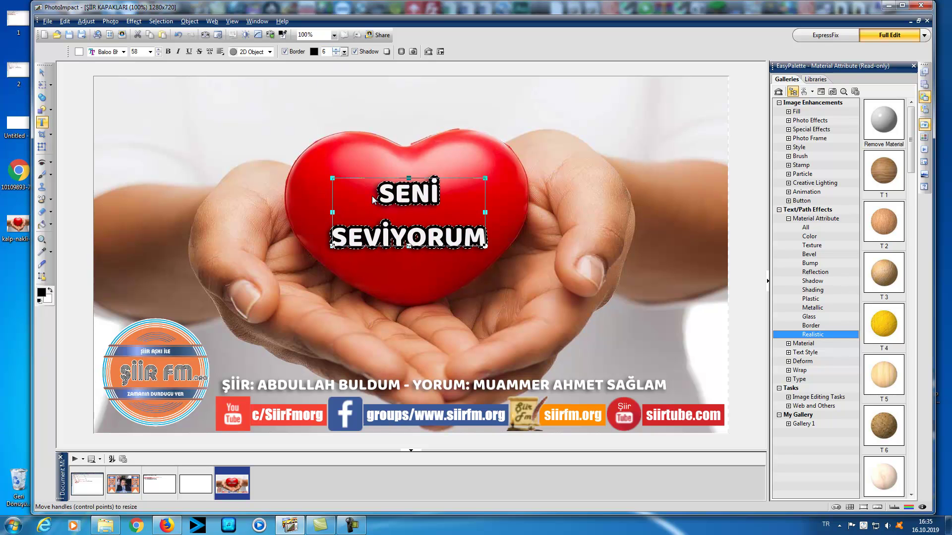
left_click(418, 195)
left_click_drag(418, 195, 416, 194)
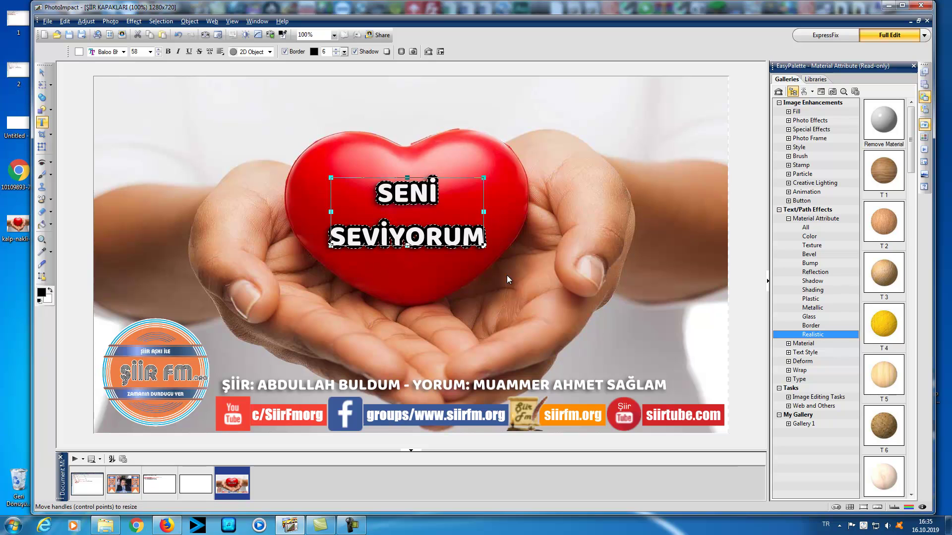
- Highlight the poet's name and the narrator's name in the credit line above the web links
left_click(424, 270)
left_click(270, 386)
left_click_drag(261, 387, 400, 389)
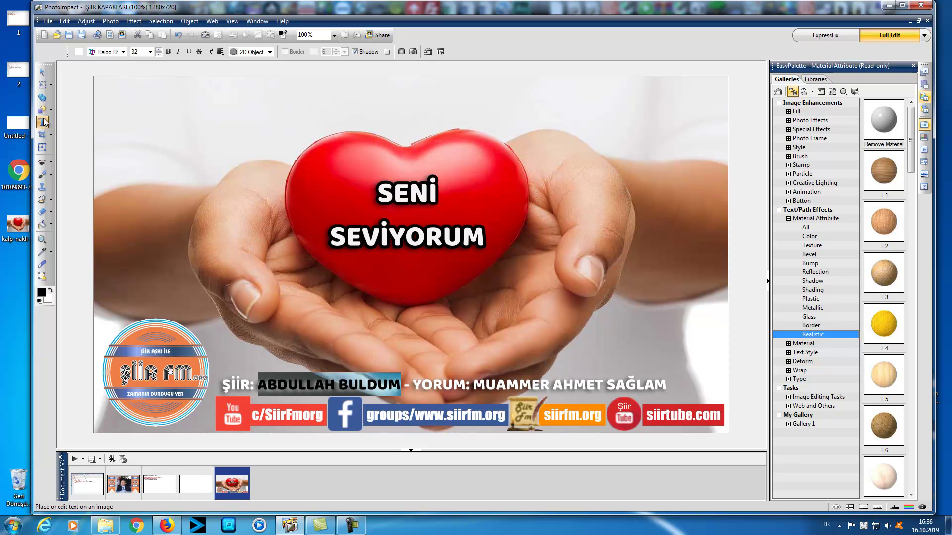
left_click(336, 345)
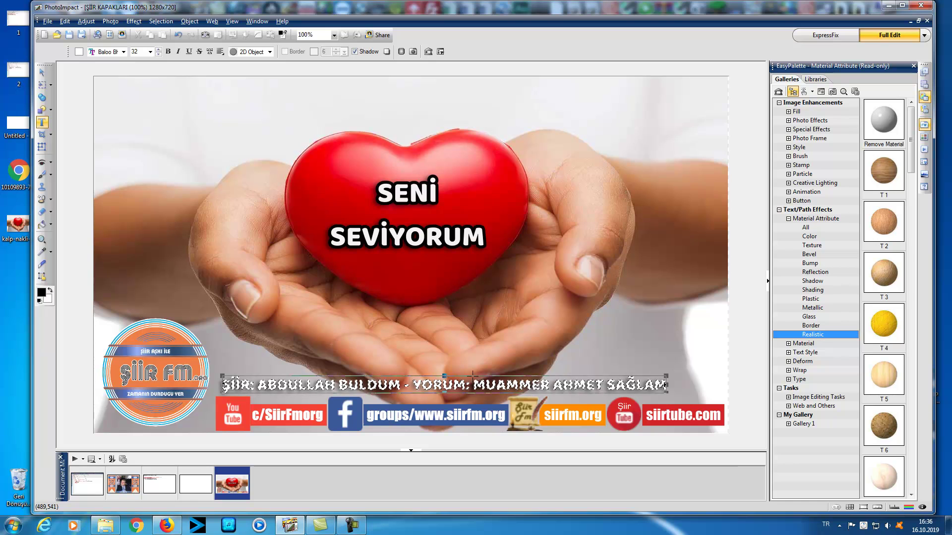
left_click(477, 385)
left_click_drag(473, 385, 678, 395)
left_click(595, 330)
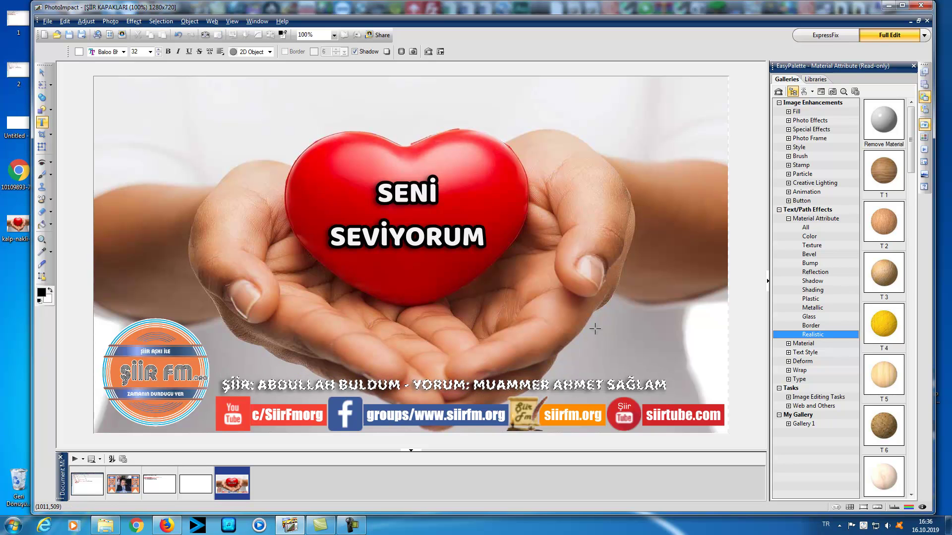
- Move the poem credit line slightly right and set its text colour to red
left_click_drag(480, 383, 484, 382)
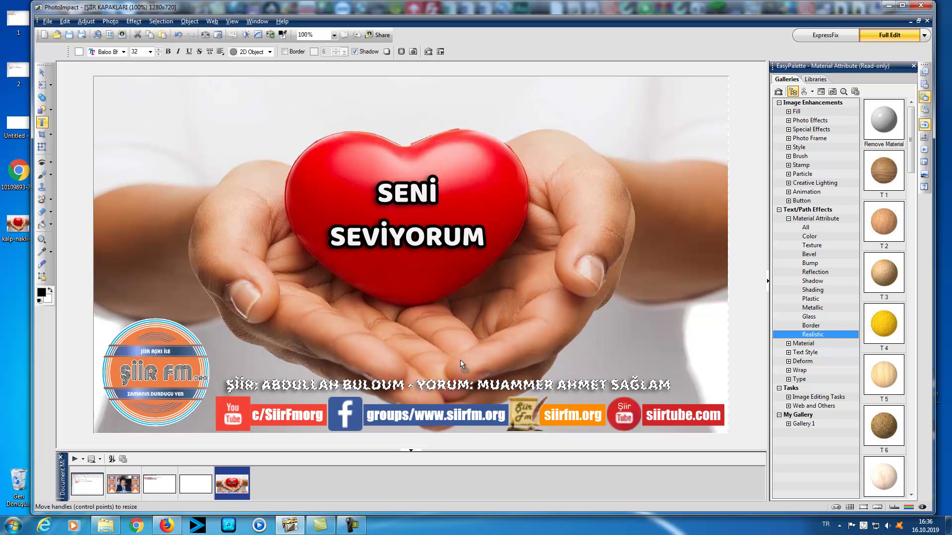
left_click(79, 52)
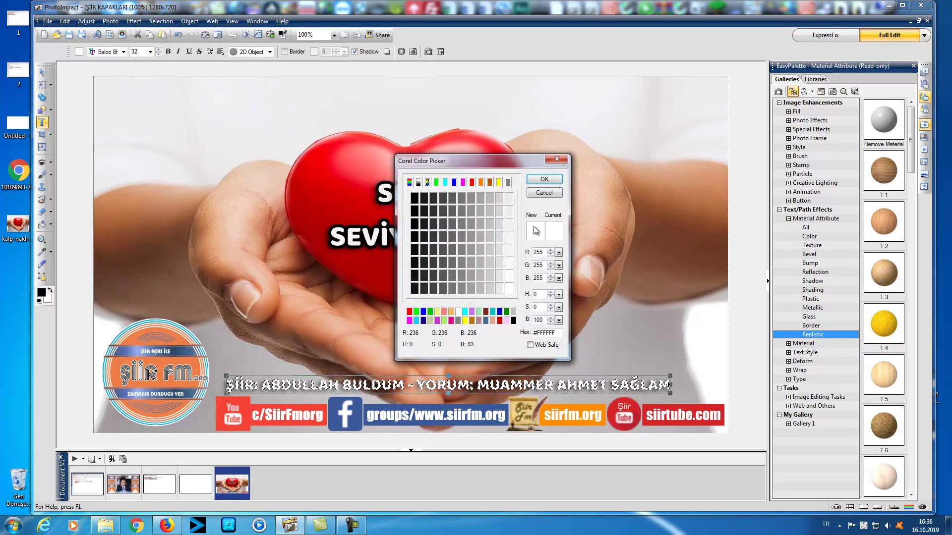
left_click(409, 311)
left_click(544, 179)
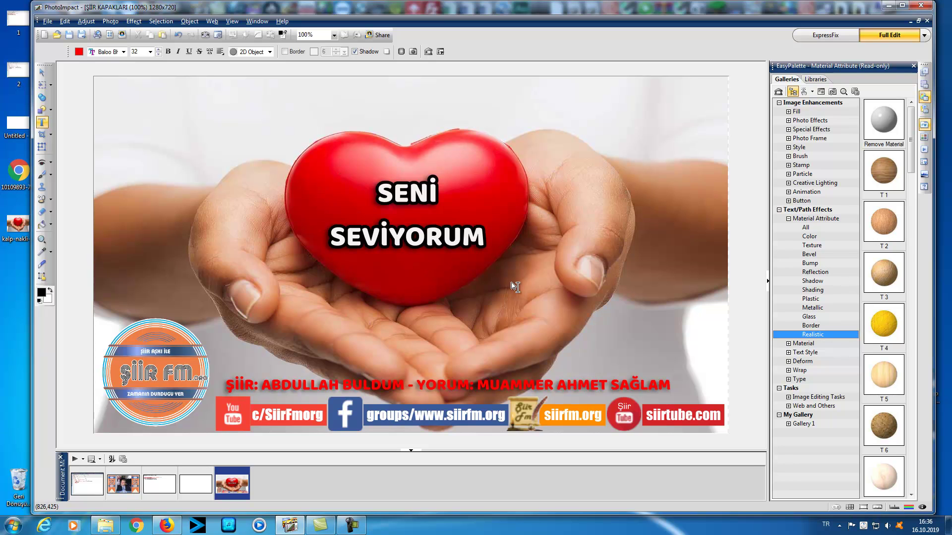
left_click(497, 385)
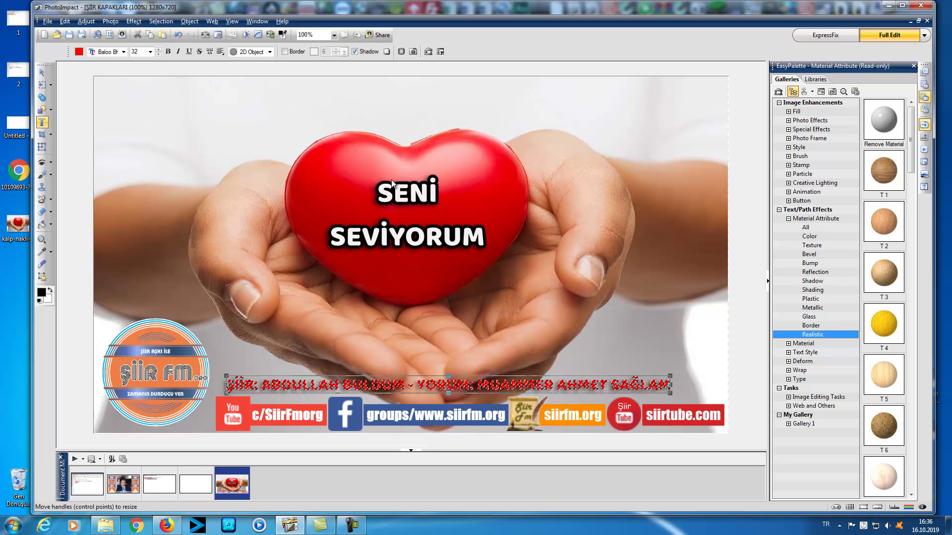
- Try the Bit Cell font on the SENİ SEVİYORUM title and recentre the title in the heart
left_click(397, 191)
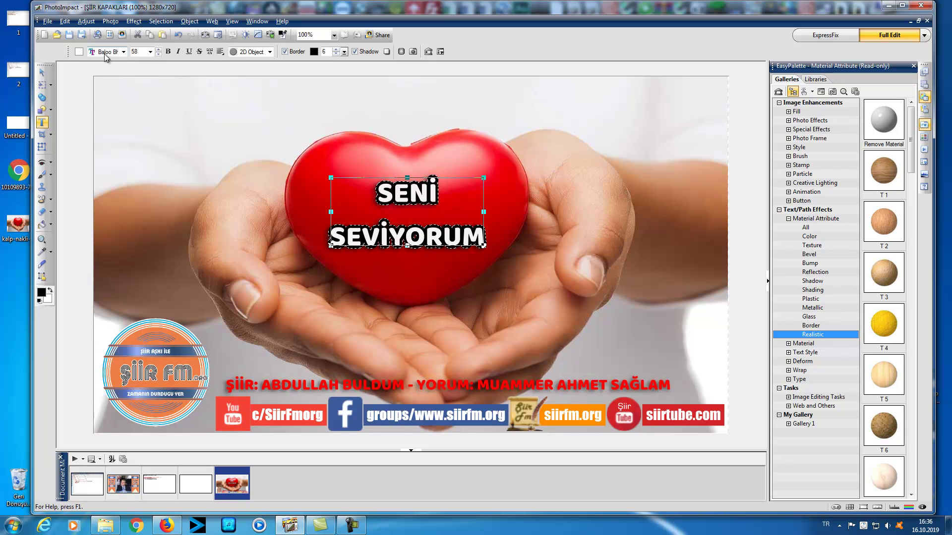
left_click(123, 52)
left_click(138, 106)
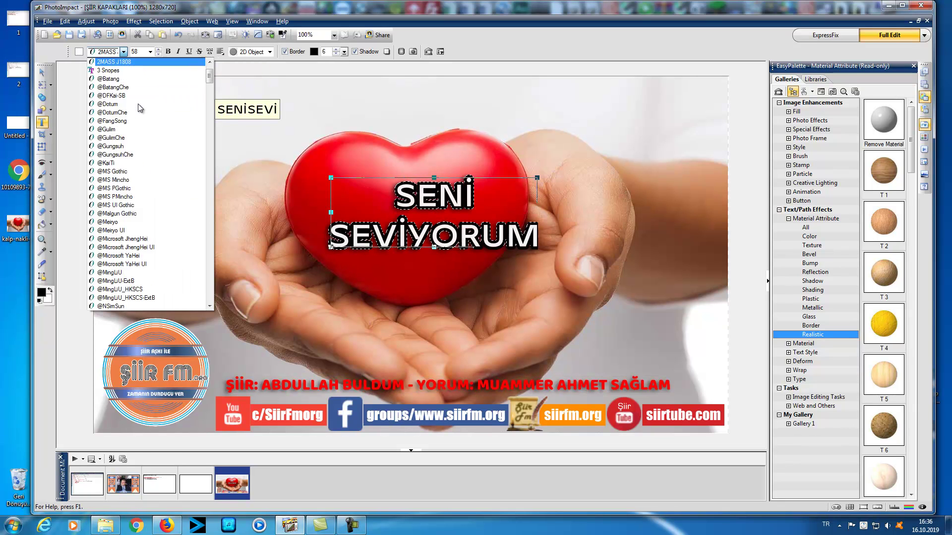
left_click(109, 55)
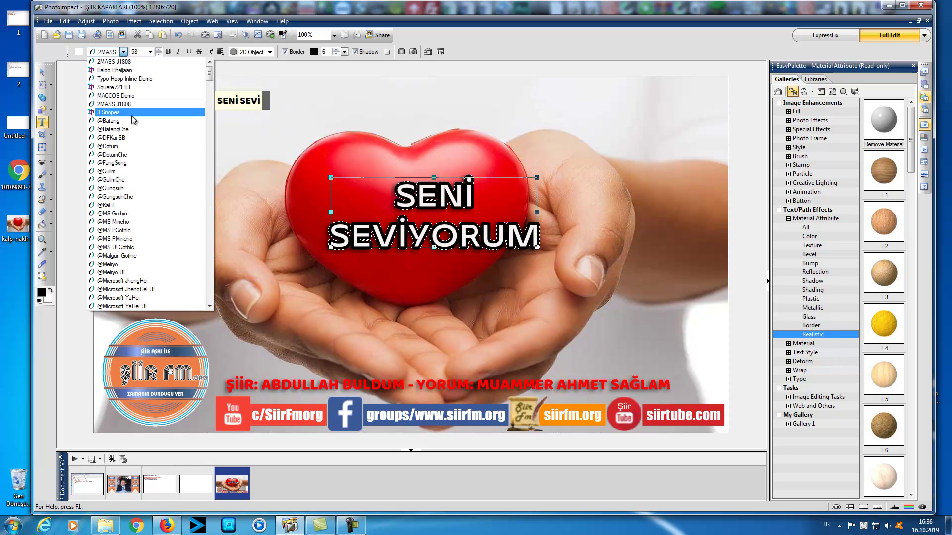
scroll(119, 149, "down", 15)
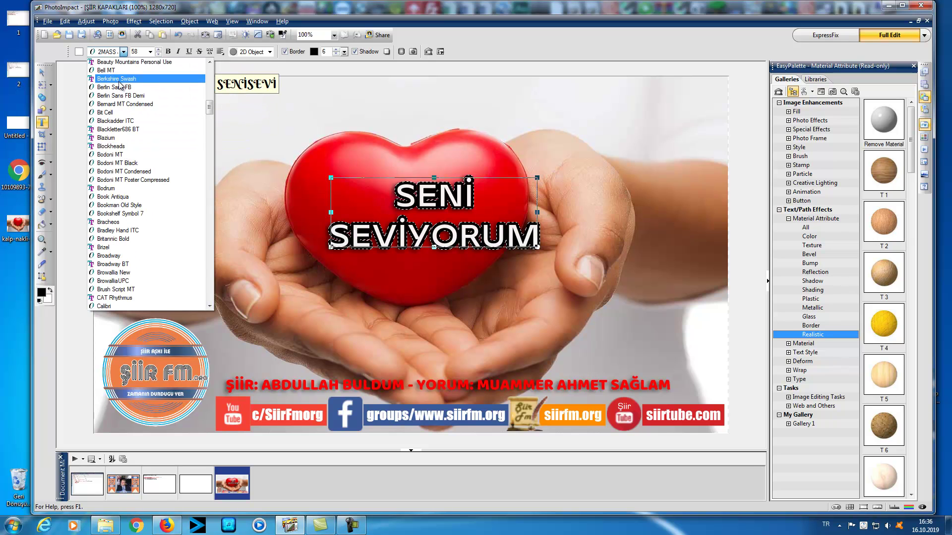
left_click(116, 115)
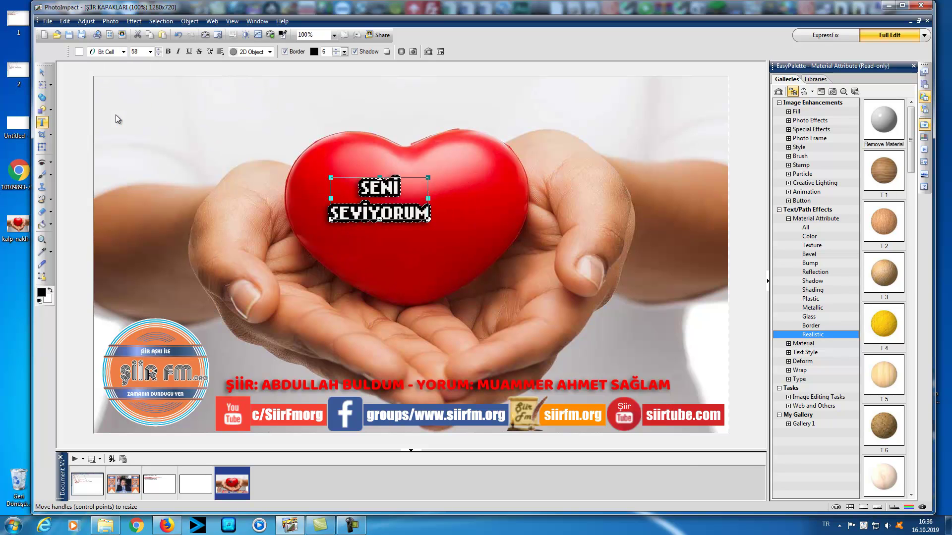
left_click_drag(374, 196, 408, 214)
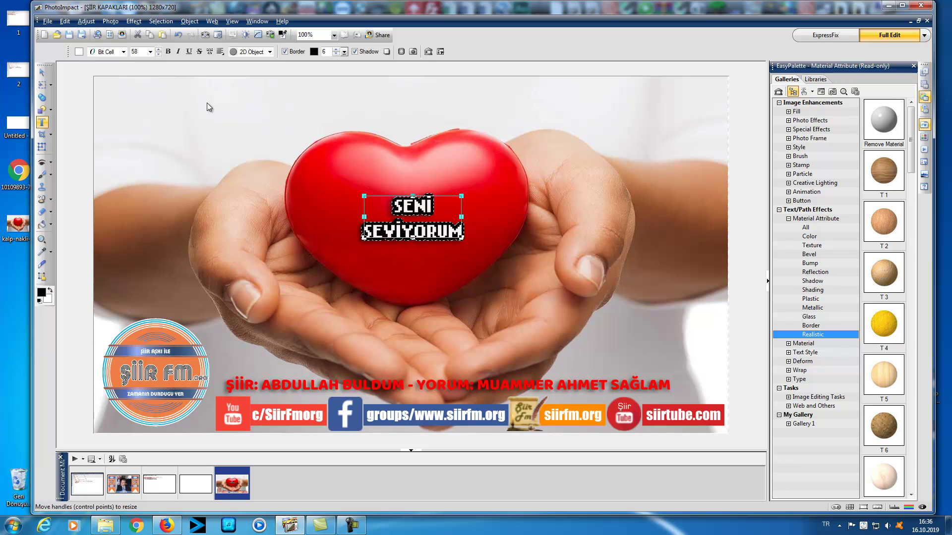
- Set the SENİ SEVİYORUM title's font to Square721 BT and centre the title in the heart
left_click(108, 54)
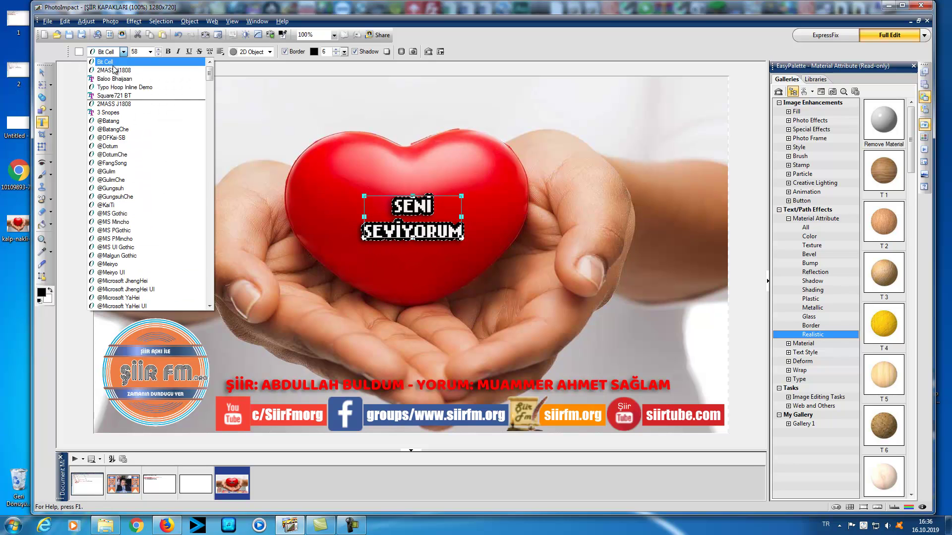
left_click(114, 96)
left_click_drag(448, 213, 405, 198)
left_click(287, 121)
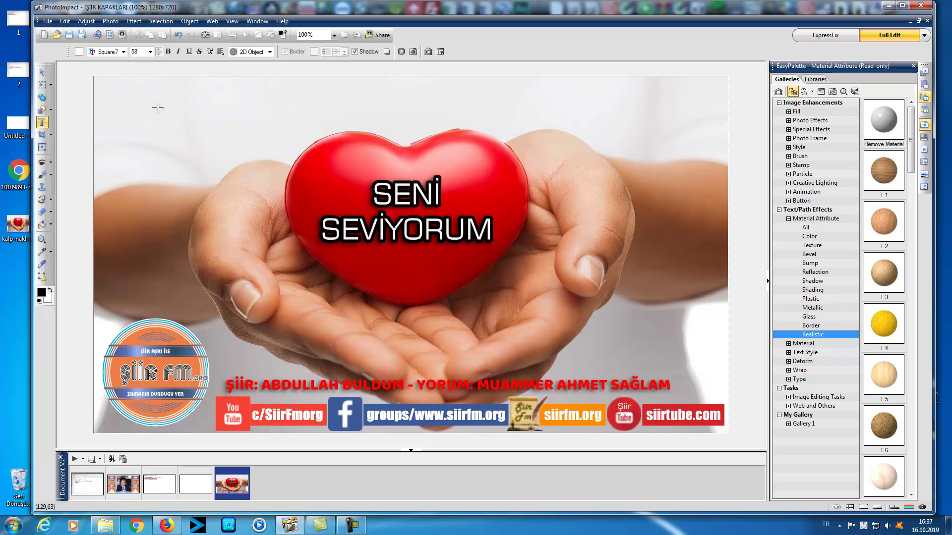
- Save the cover to the desktop (Masaüstü) as a JPG file named 4
left_click(82, 35)
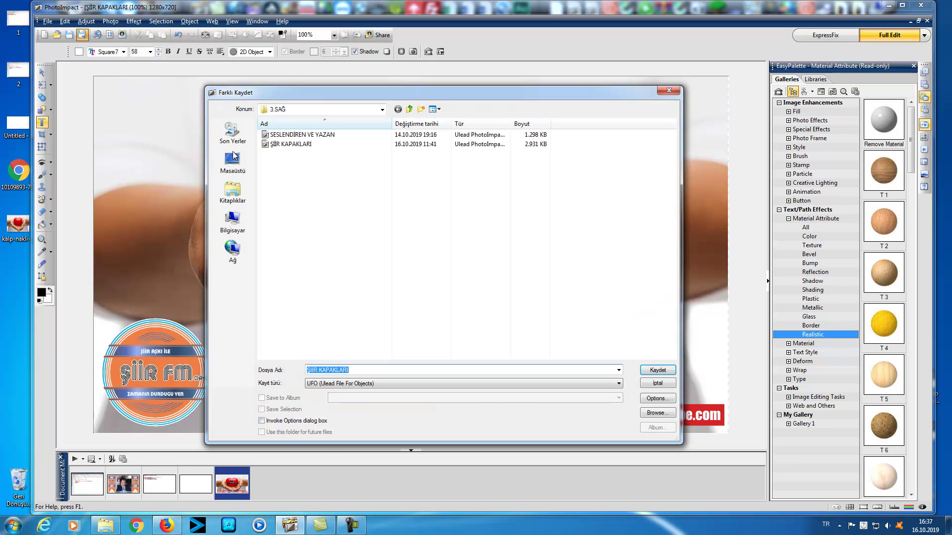
left_click(232, 159)
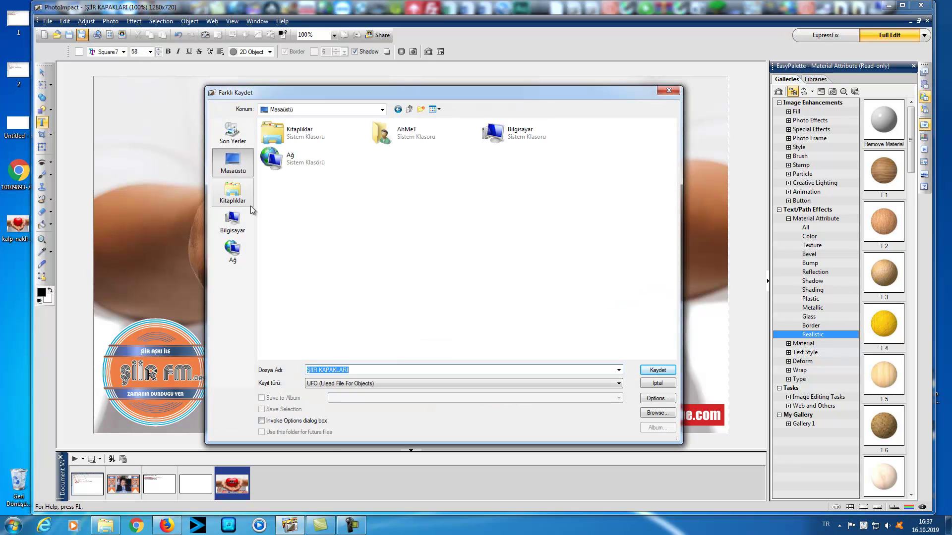
left_click(331, 385)
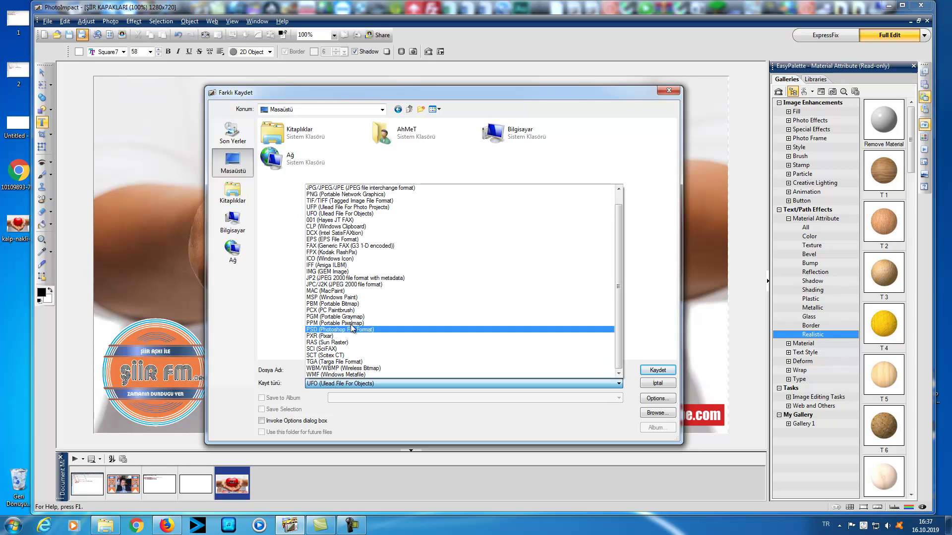
left_click(343, 189)
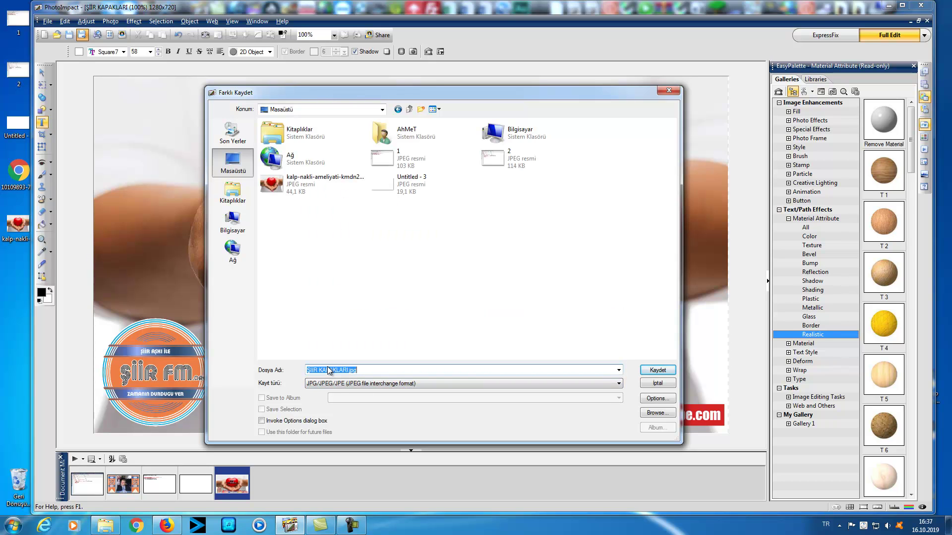
type("4")
left_click(657, 371)
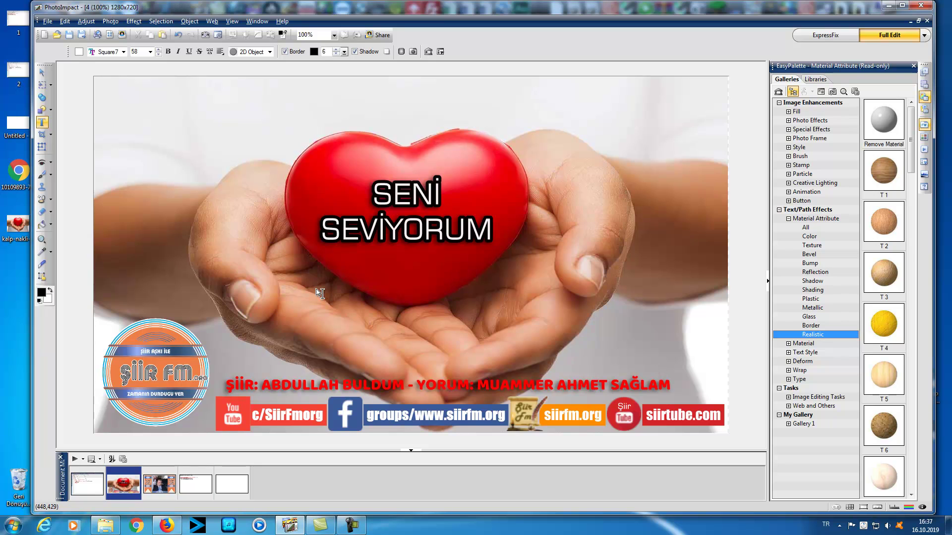
- Save another JPG copy of the cover on the desktop under the name 23
left_click(82, 34)
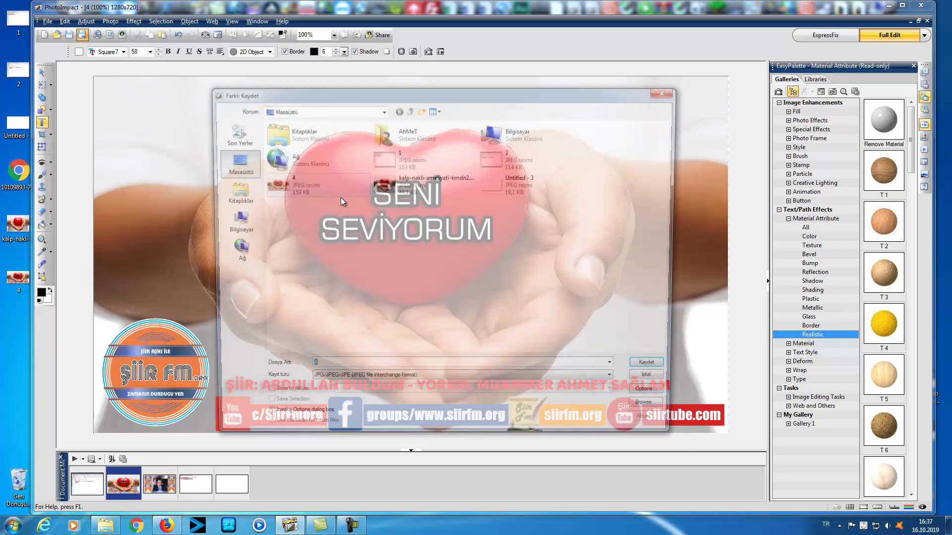
type("23")
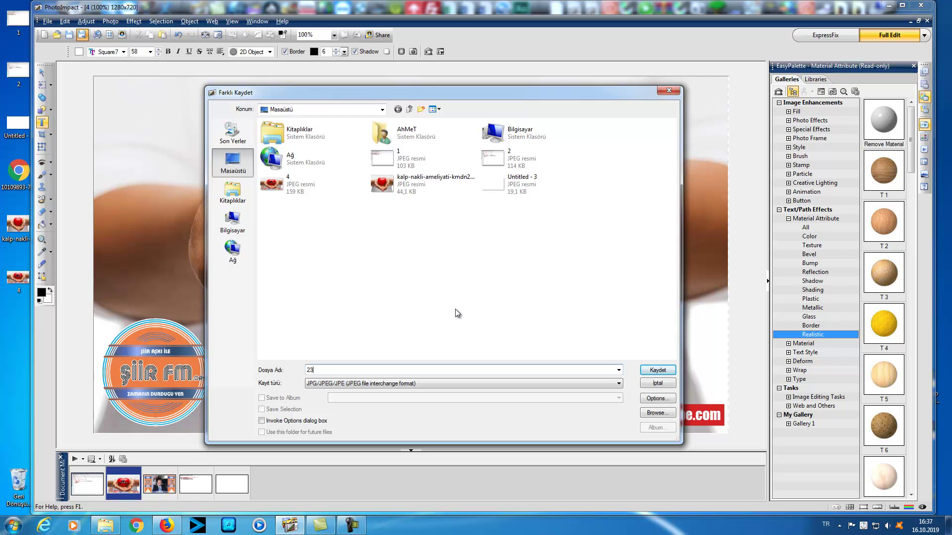
key("Return")
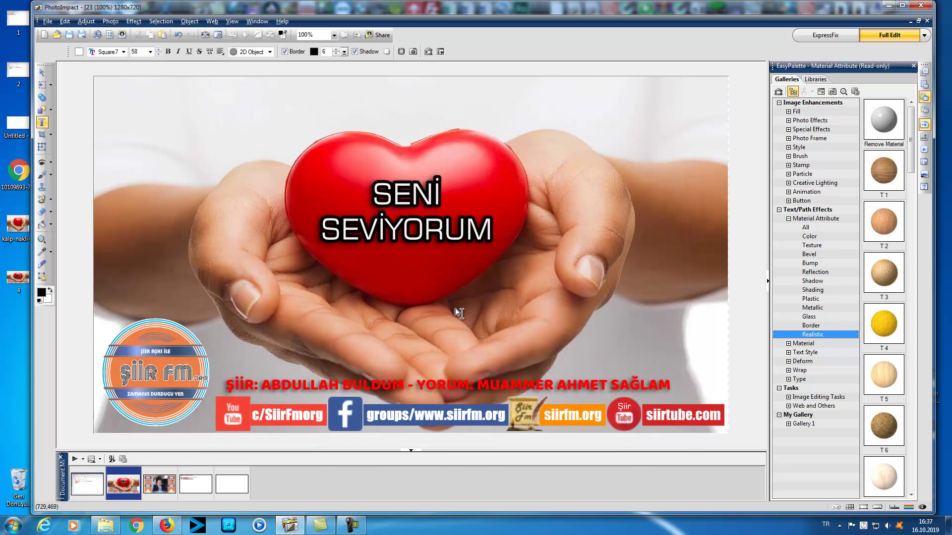
- Open the saved picture 4 from the desktop in Windows Photo Viewer and view it maximized
double_click(19, 275)
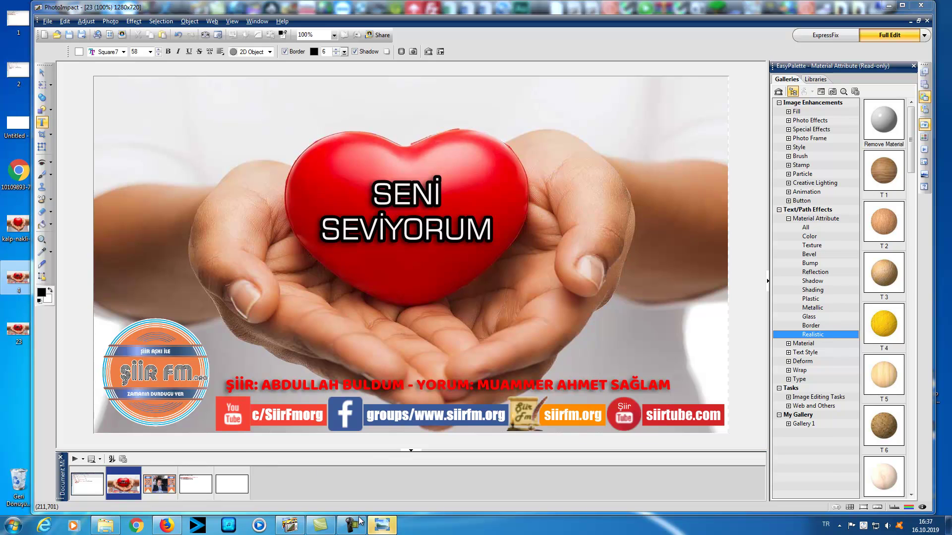
left_click(381, 525)
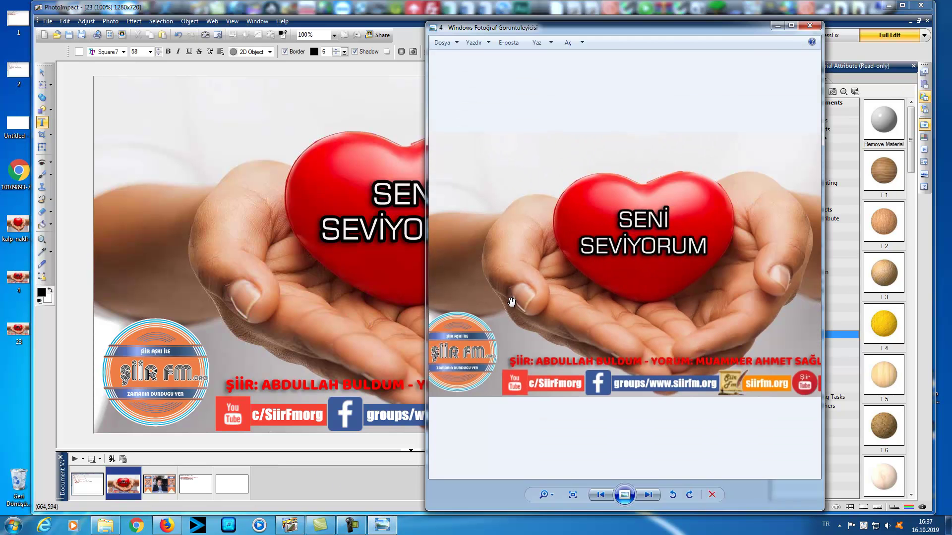
left_click(792, 25)
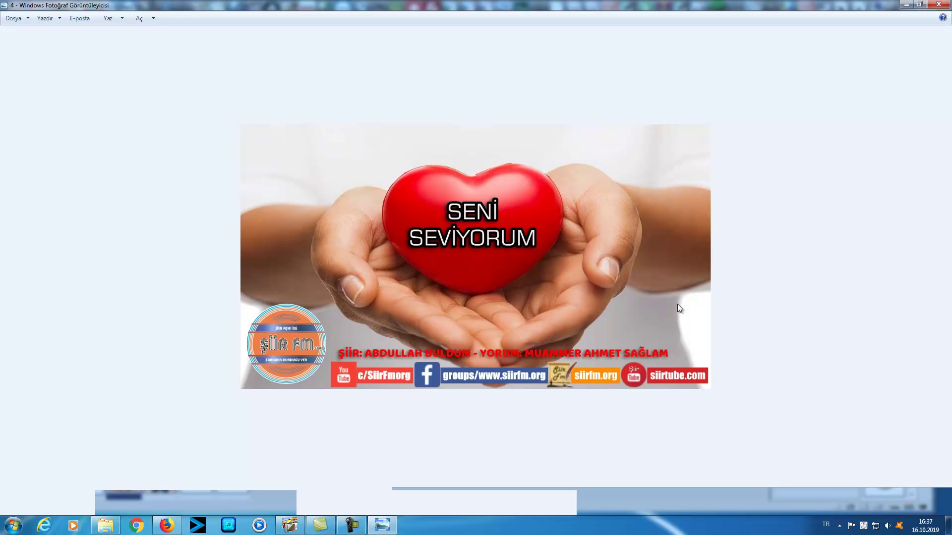